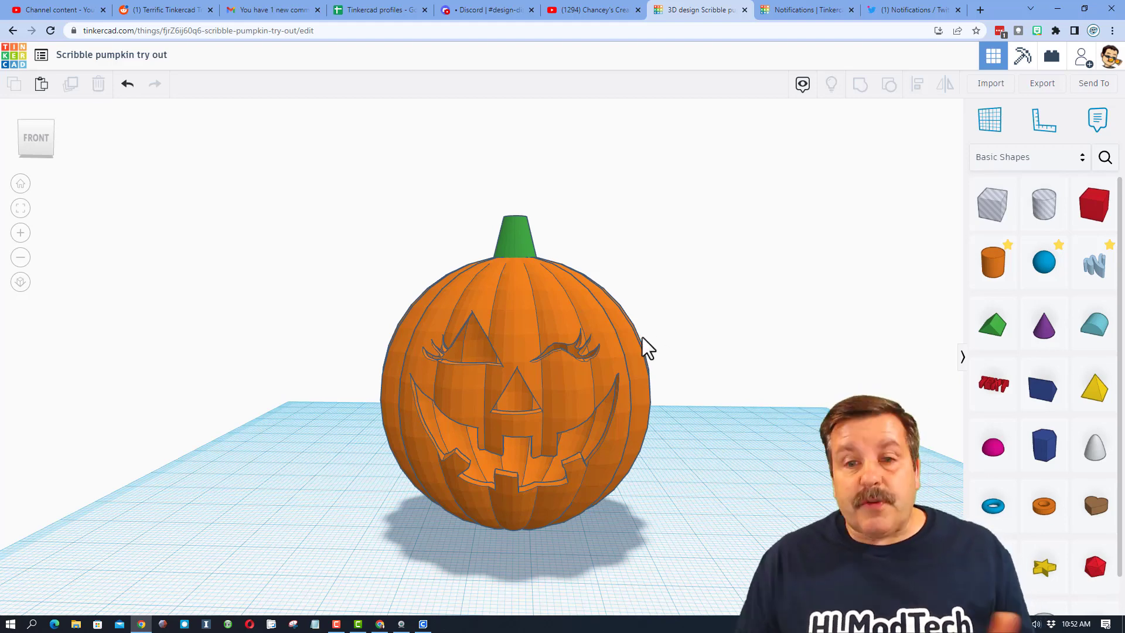
# - Ungroup the jack-o'-lantern twice to split it into its separate parts
pyautogui.click(552, 327)
pyautogui.click(890, 83)
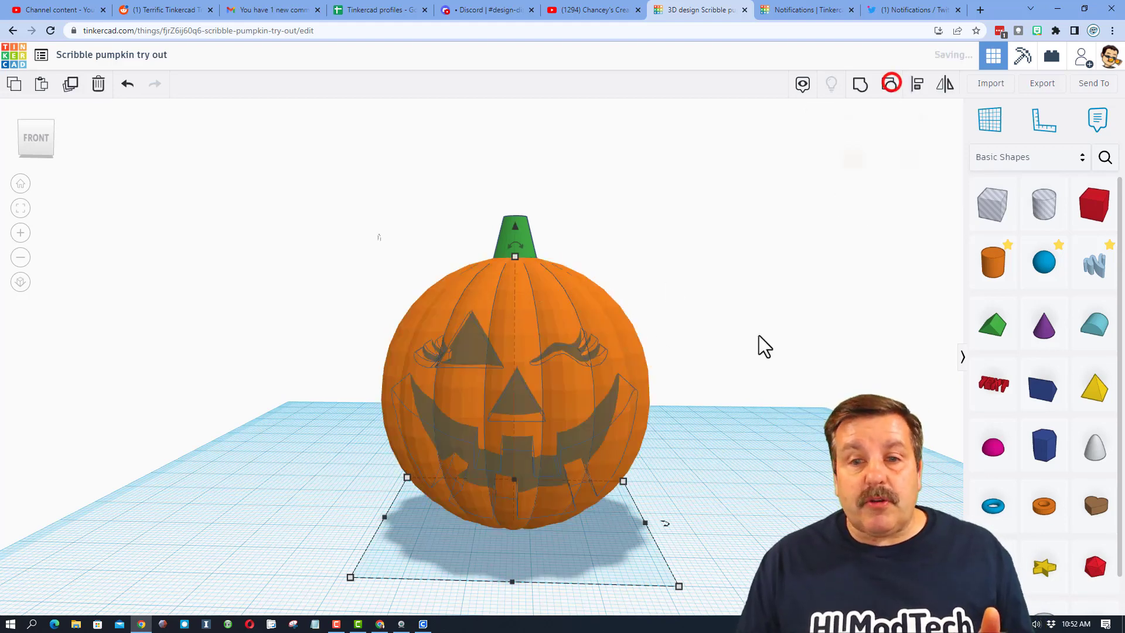
pyautogui.click(759, 346)
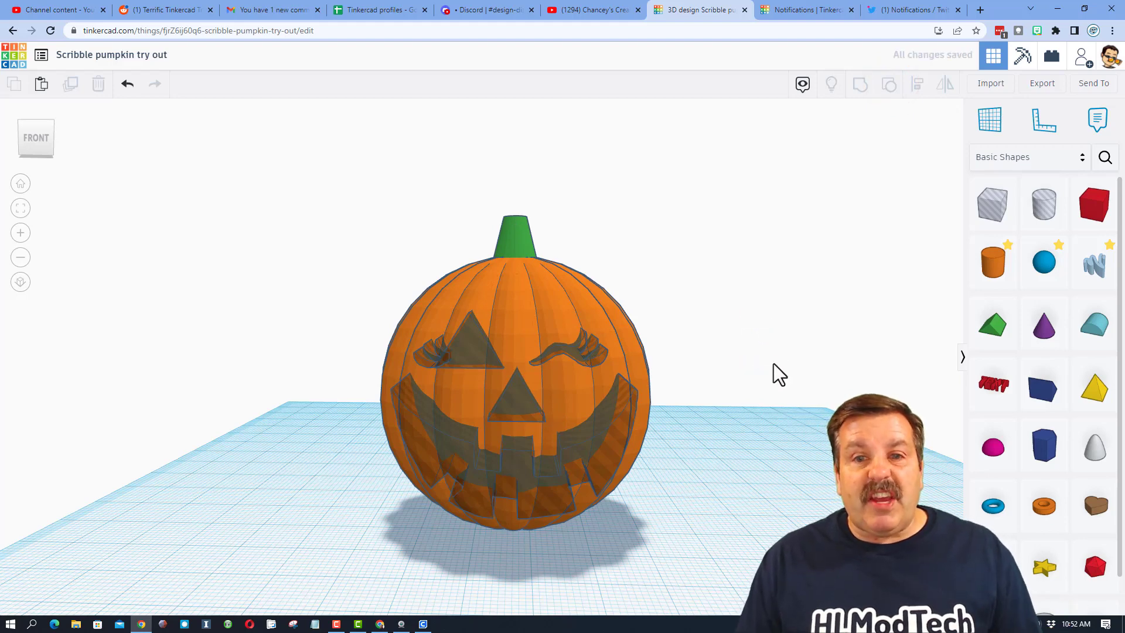
pyautogui.click(515, 309)
pyautogui.click(889, 86)
pyautogui.click(757, 337)
# - Hide the outer shell, face cutouts and leftover scribble piece, leaving the inner sphere and stem
pyautogui.moveTo(756, 338); pyautogui.dragTo(477, 389, button='right')
pyautogui.moveTo(206, 285); pyautogui.dragTo(282, 519)
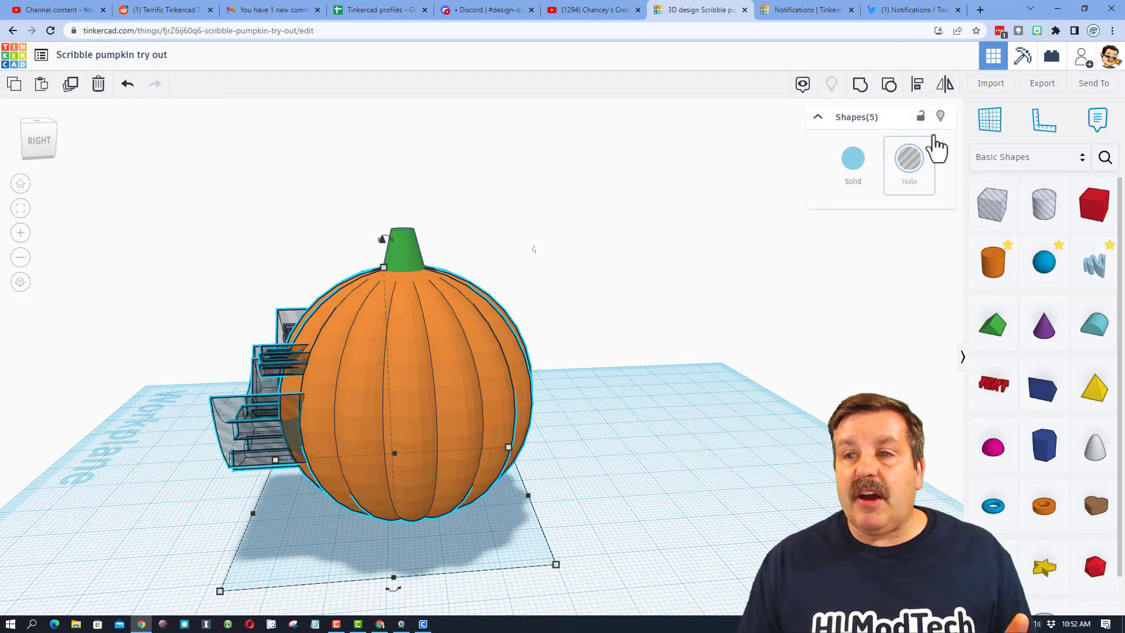
pyautogui.click(940, 112)
pyautogui.moveTo(391, 402); pyautogui.dragTo(445, 411, button='right')
pyautogui.click(375, 387)
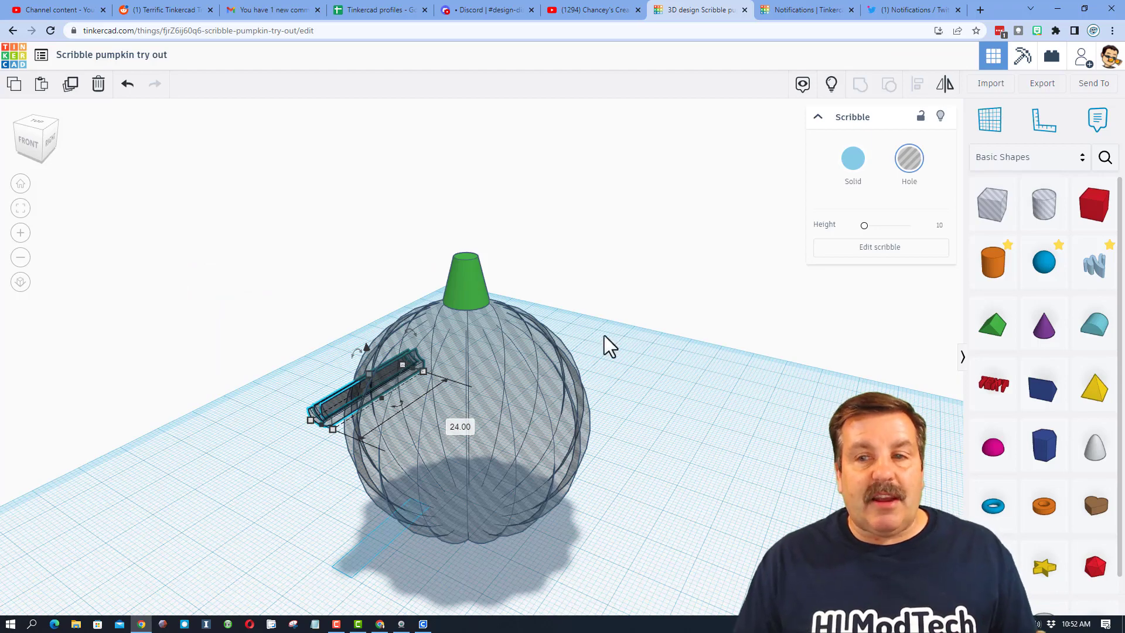
pyautogui.click(940, 117)
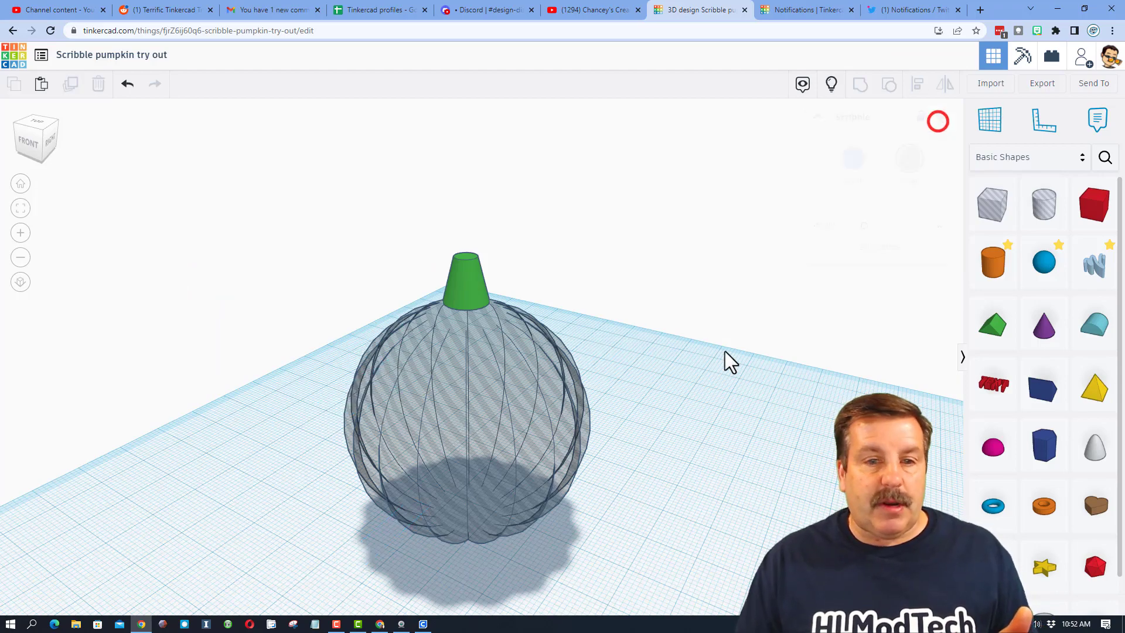
pyautogui.moveTo(697, 374)
pyautogui.mouseDown(button='right')
pyautogui.moveTo(709, 380)
pyautogui.moveTo(551, 410)
pyautogui.mouseUp(button='right')
pyautogui.click(543, 399)
pyautogui.moveTo(539, 349); pyautogui.dragTo(523, 281, button='right')
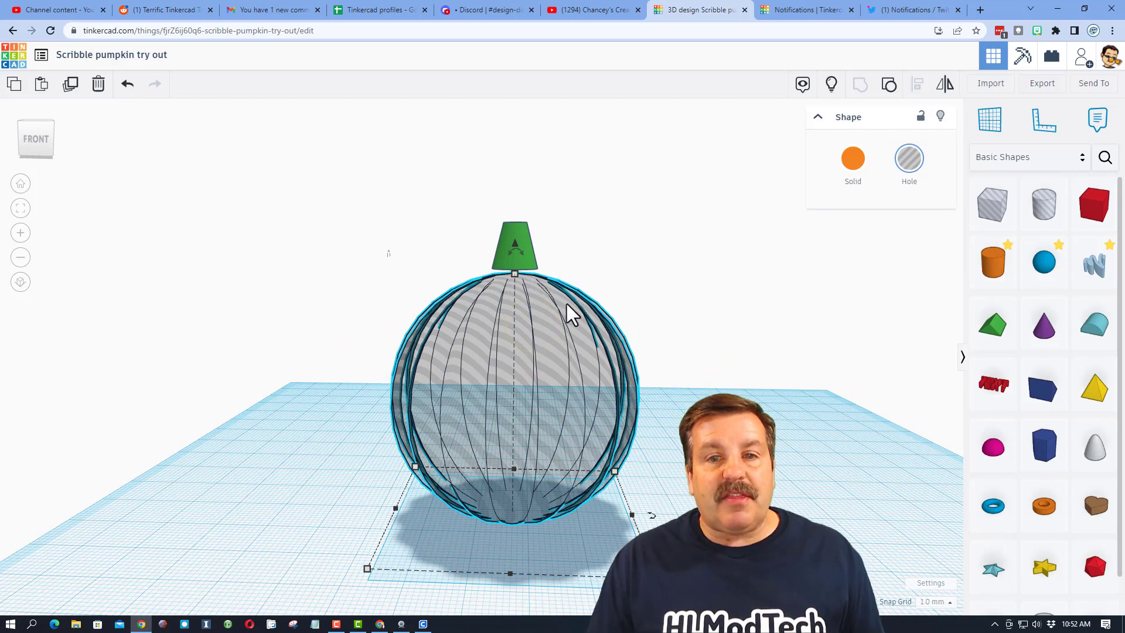
# - Set snap grid to 0.1 mm and shrink the hollowing sphere about its centre to 43 mm
pyautogui.click(934, 602)
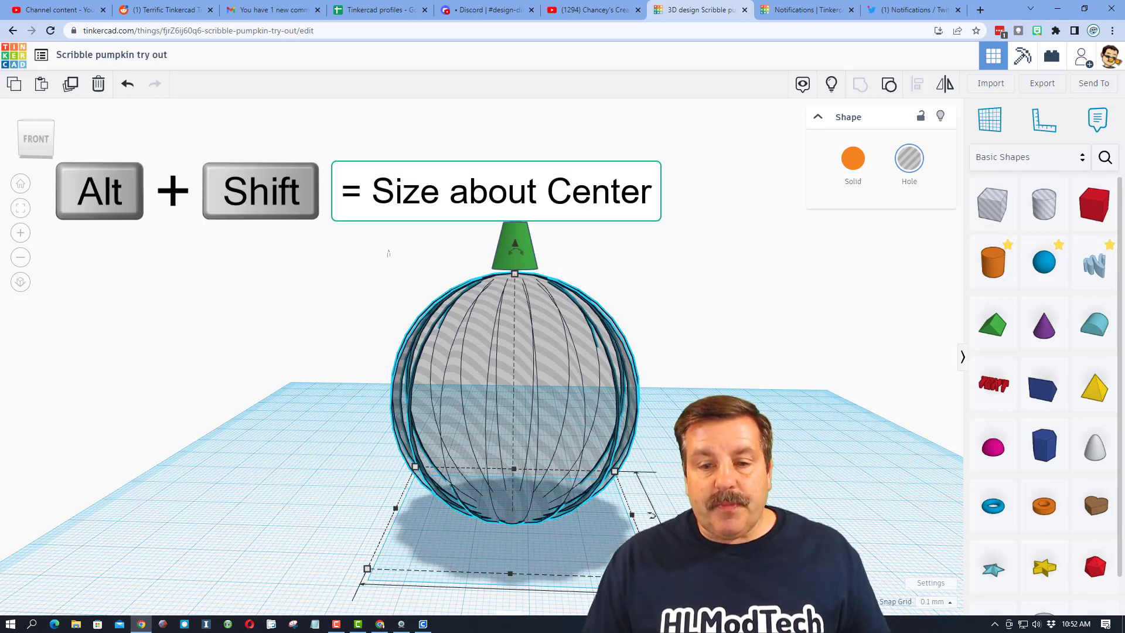
pyautogui.scroll(-1, 553, 606)
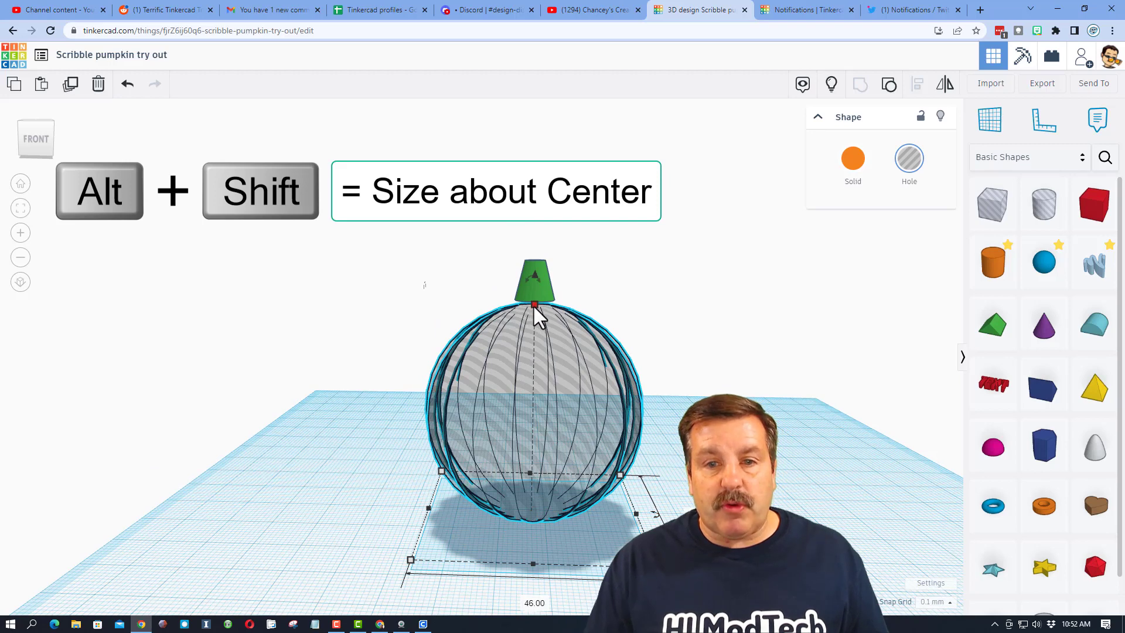
pyautogui.keyDown('alt'); pyautogui.keyDown('shift'); pyautogui.moveTo(534, 306); pyautogui.dragTo(534, 315); pyautogui.keyUp('shift'); pyautogui.keyUp('alt')
pyautogui.click(600, 412)
pyautogui.write('43')
pyautogui.press('Return')
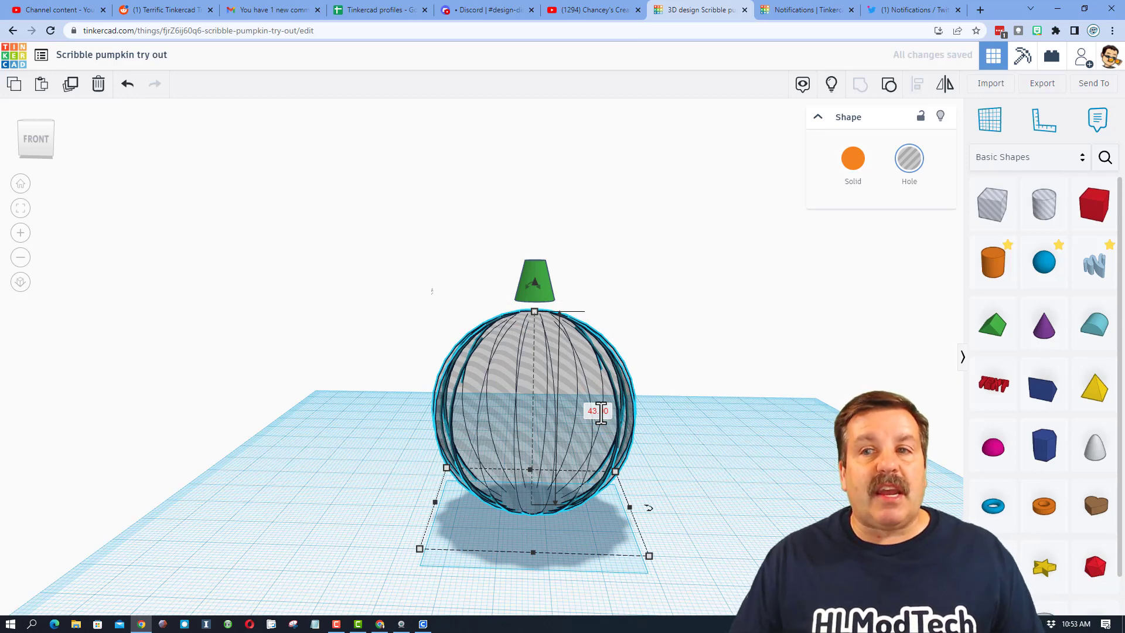
# - Show all hidden pumpkin parts again and make the orange shell transparent around the inner sphere
pyautogui.click(693, 397)
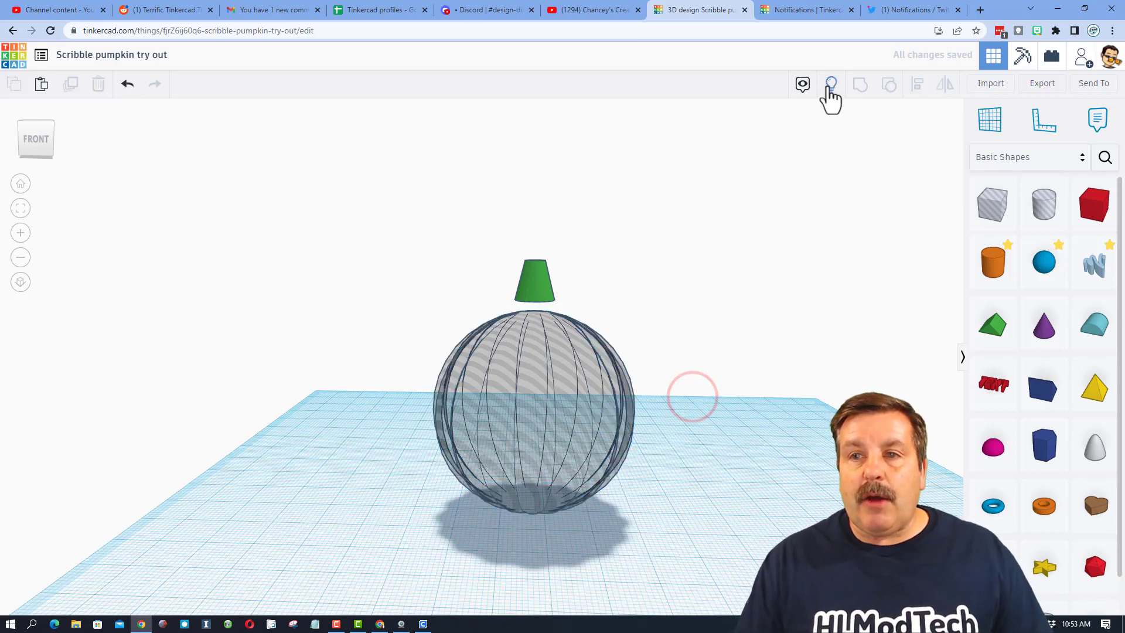
pyautogui.click(831, 83)
pyautogui.click(771, 352)
pyautogui.press('t')
pyautogui.moveTo(718, 378); pyautogui.dragTo(545, 326, button='right')
pyautogui.click(606, 403)
pyautogui.press('t')
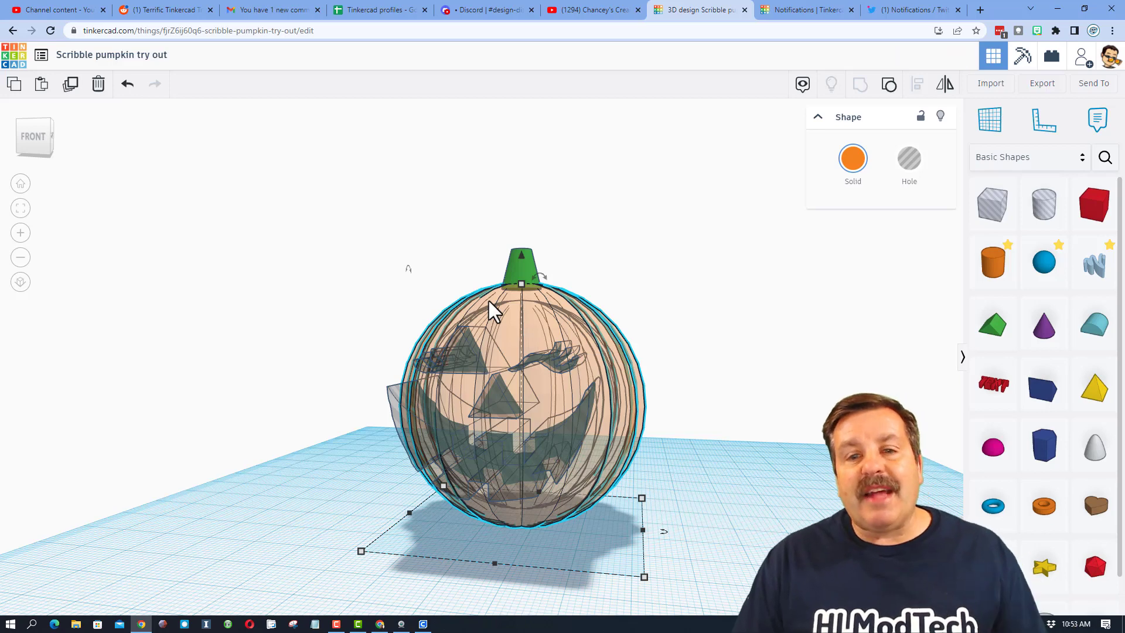
pyautogui.click(650, 321)
pyautogui.moveTo(746, 356); pyautogui.dragTo(400, 515, button='right')
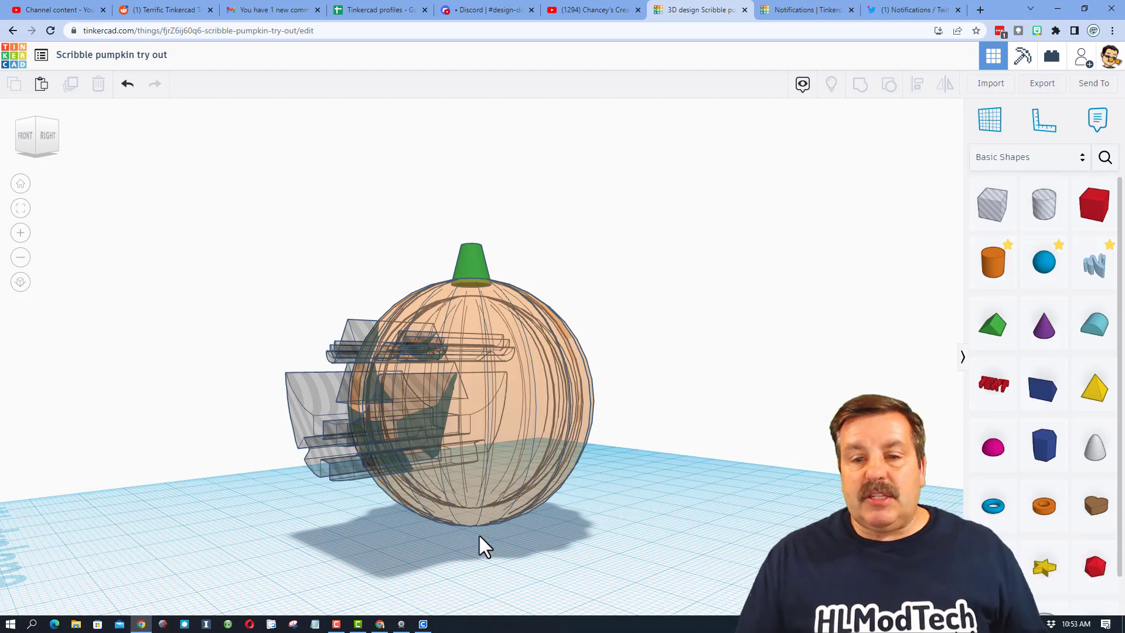
# - Add a 2 mm-tall box hole, enlarge it to about 39.70 and centre it under the pumpkin
pyautogui.moveTo(990, 208); pyautogui.dragTo(648, 522)
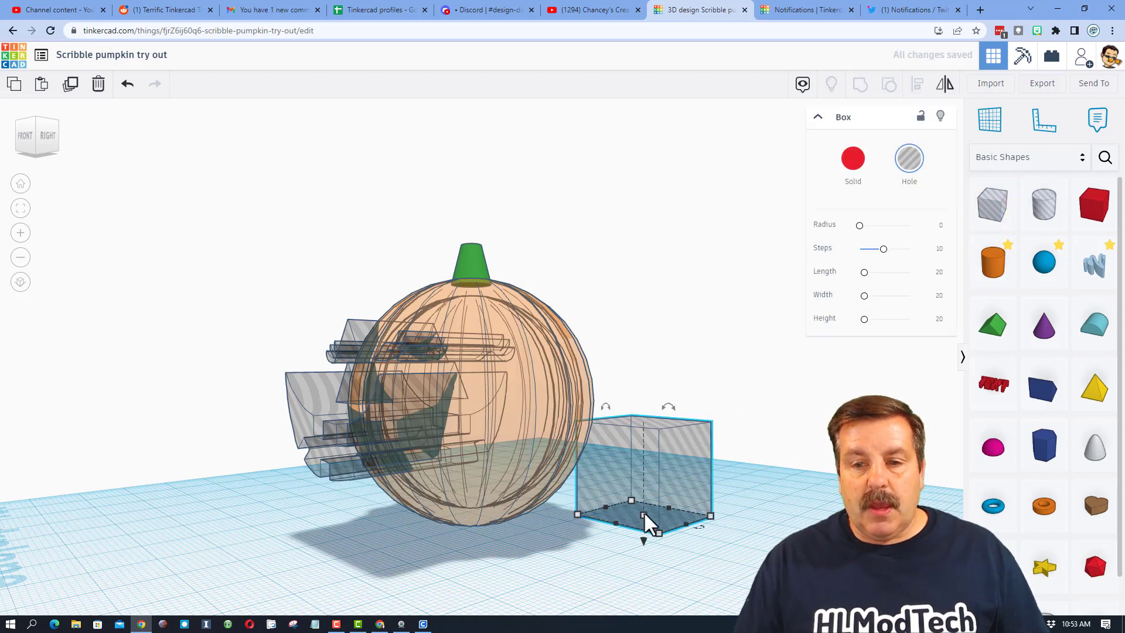
pyautogui.click(644, 516)
pyautogui.write('d')
pyautogui.write('2')
pyautogui.press('Return')
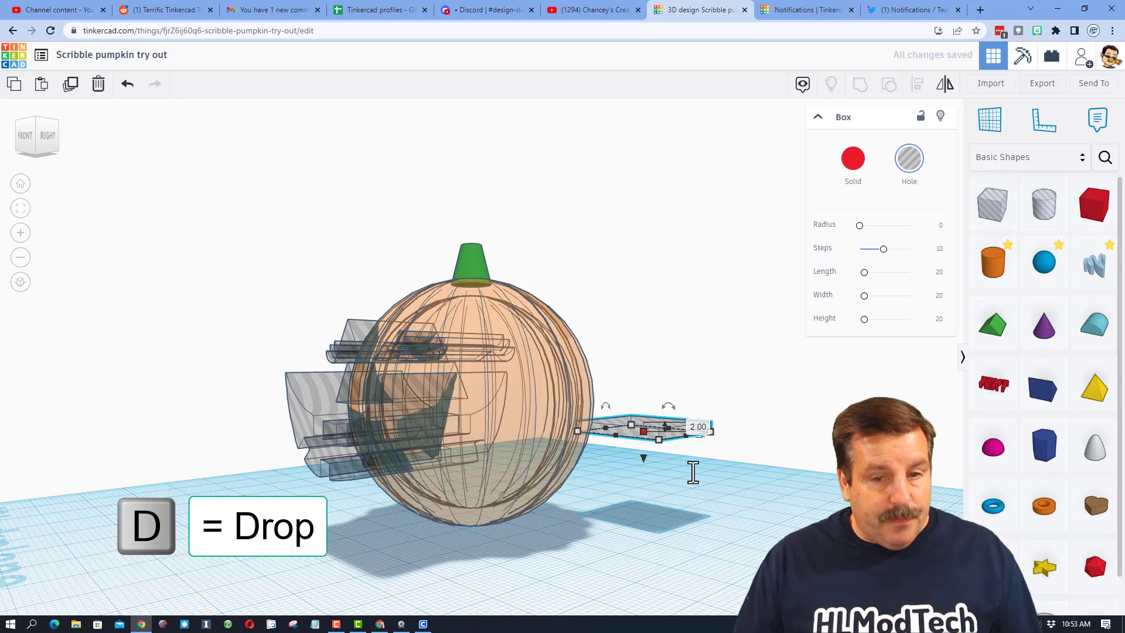
pyautogui.press('d')
pyautogui.moveTo(577, 514); pyautogui.dragTo(431, 519)
pyautogui.moveTo(547, 532); pyautogui.dragTo(447, 581)
# - Change the base box hole's height to 3 mm and drop it onto the workplane
pyautogui.moveTo(748, 501); pyautogui.dragTo(699, 503, button='right')
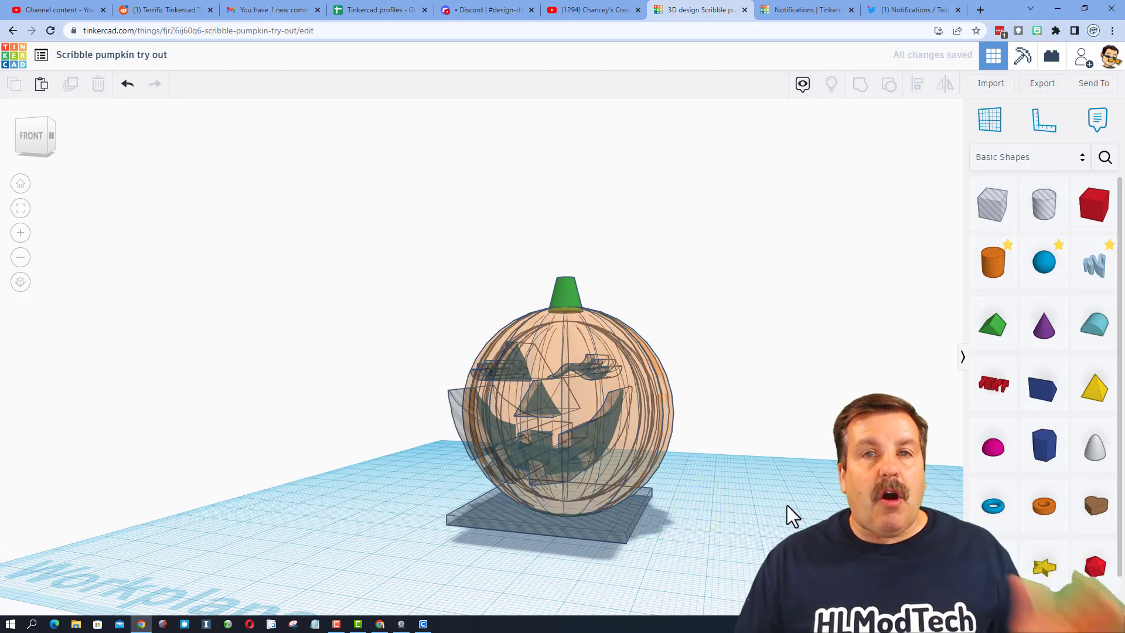
pyautogui.moveTo(786, 515); pyautogui.dragTo(823, 506, button='right')
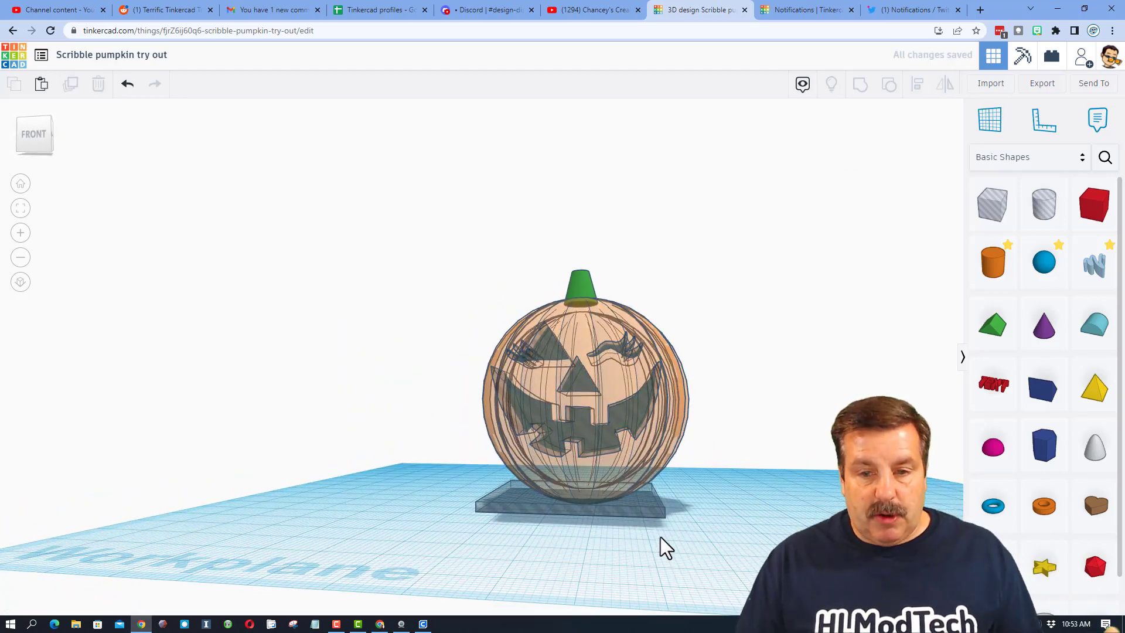
pyautogui.click(617, 516)
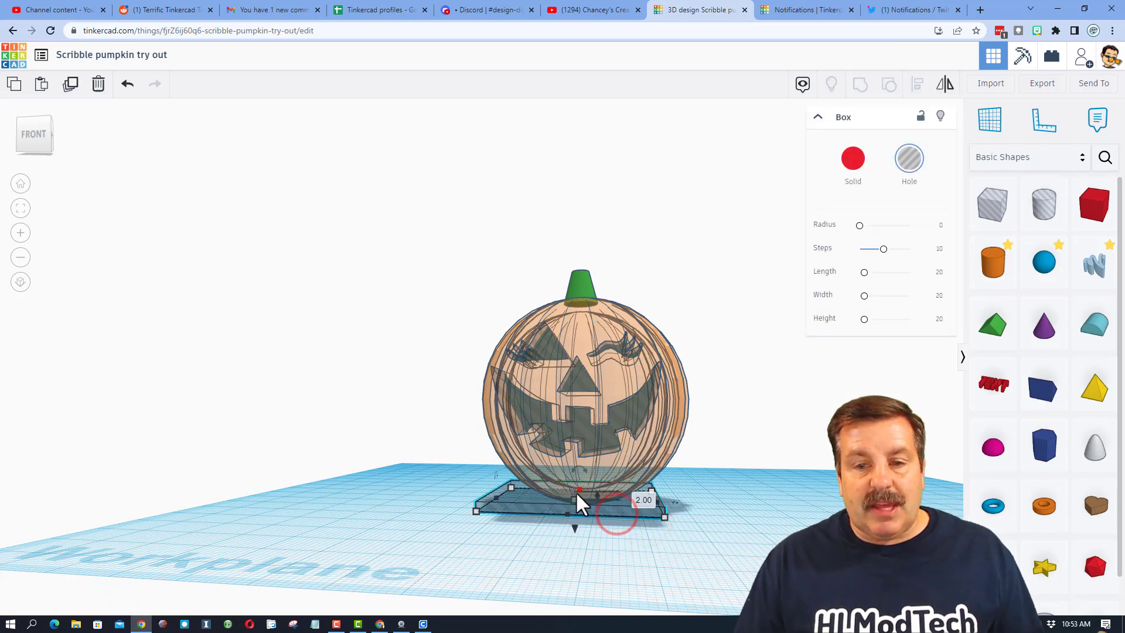
pyautogui.write('3')
pyautogui.press('Return')
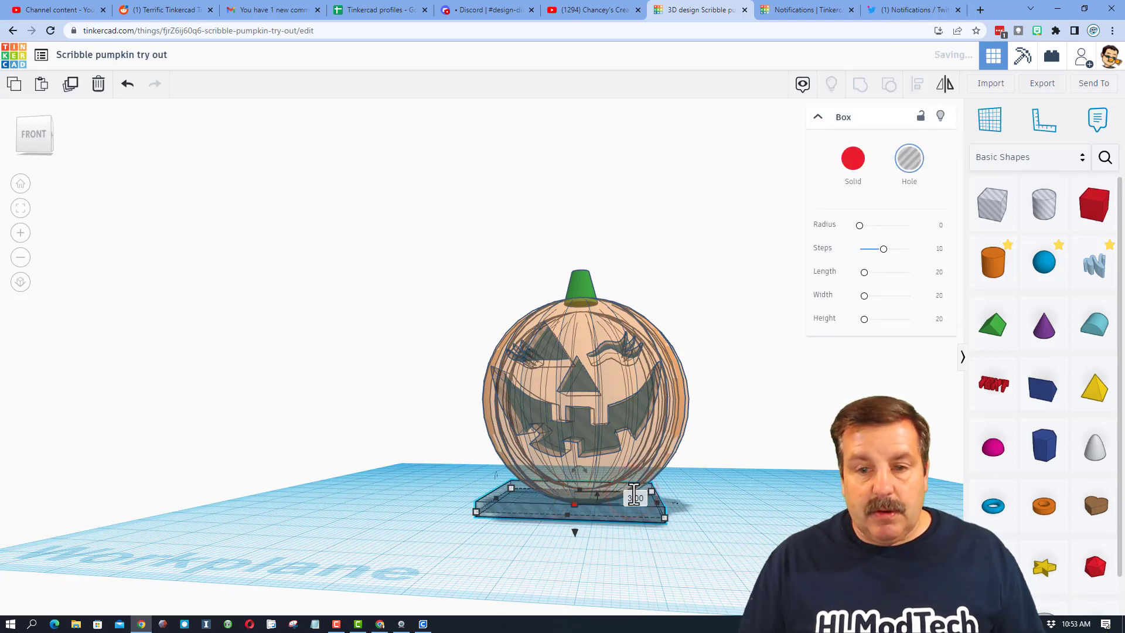
pyautogui.press('d')
pyautogui.moveTo(658, 535); pyautogui.dragTo(633, 503, button='right')
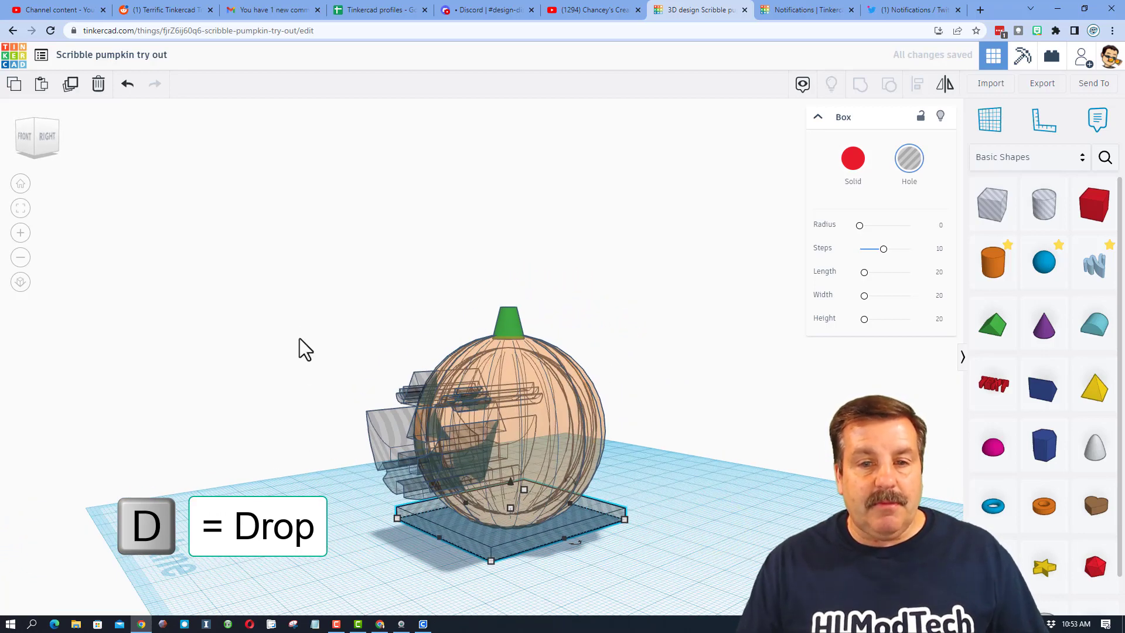
pyautogui.moveTo(299, 337); pyautogui.dragTo(674, 572)
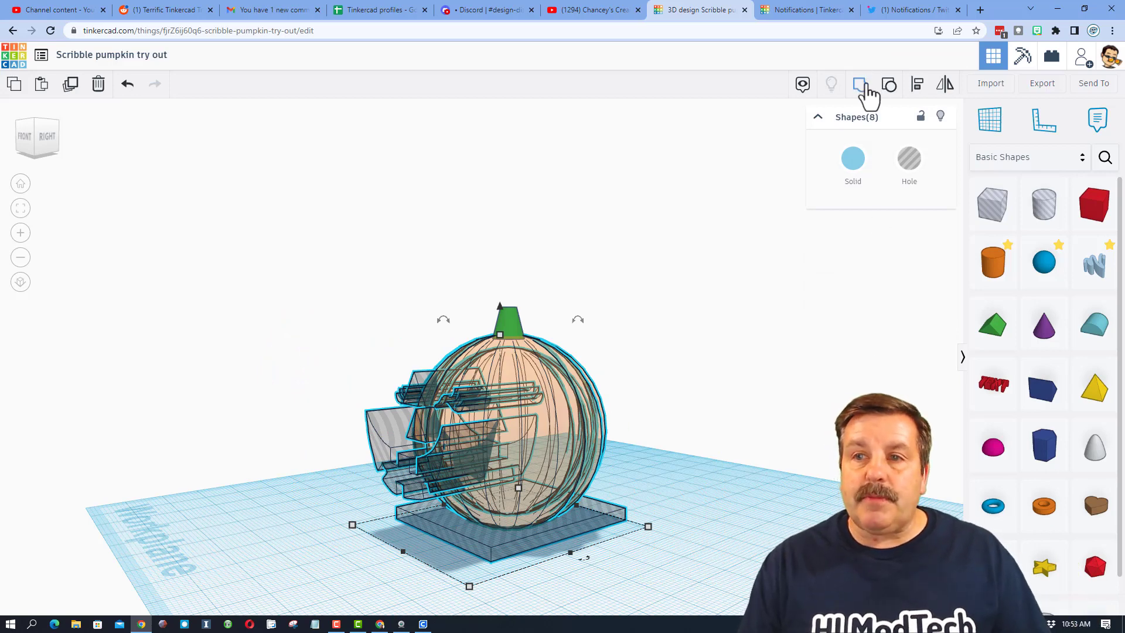
pyautogui.click(862, 86)
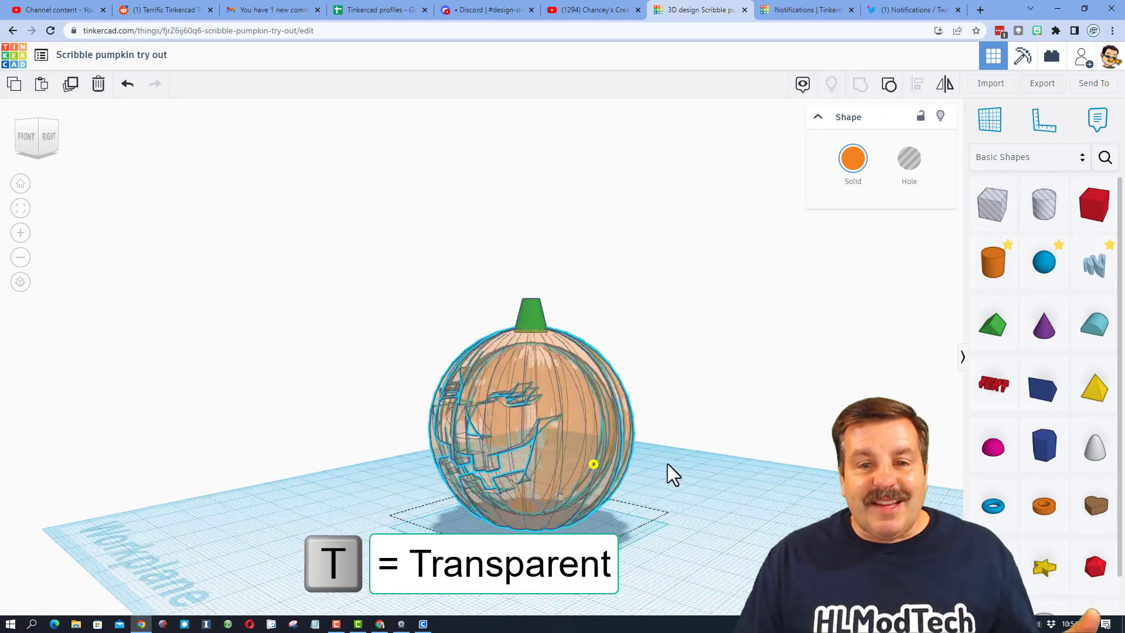
pyautogui.moveTo(668, 472); pyautogui.dragTo(665, 420, button='right')
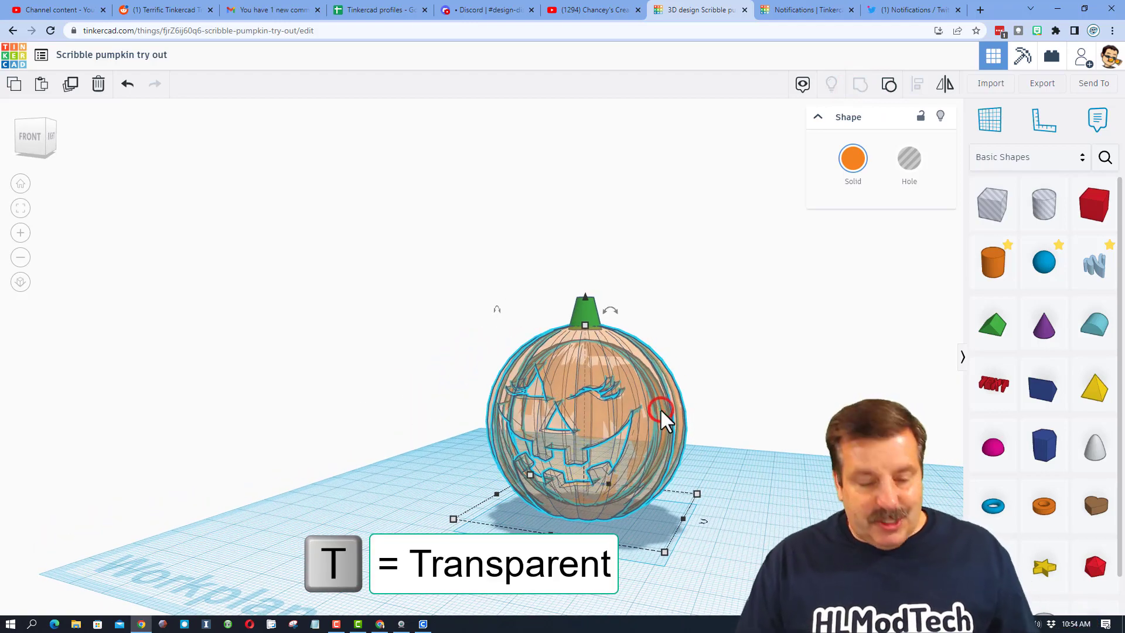
pyautogui.press('t')
pyautogui.click(791, 448)
pyautogui.moveTo(791, 448); pyautogui.dragTo(722, 530, button='right')
pyautogui.moveTo(427, 455); pyautogui.dragTo(538, 463, button='right')
pyautogui.moveTo(463, 224); pyautogui.dragTo(613, 397)
pyautogui.click(772, 456)
pyautogui.moveTo(768, 491); pyautogui.dragTo(552, 547, button='right')
pyautogui.scroll(5, 547, 543)
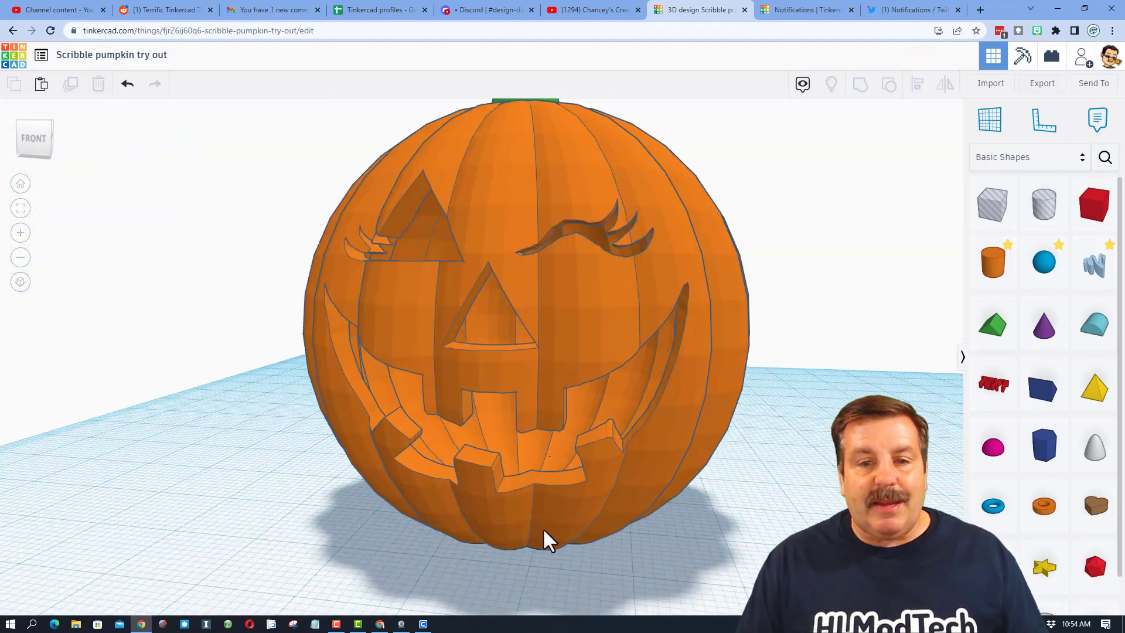
pyautogui.moveTo(567, 484); pyautogui.dragTo(504, 435, button='right')
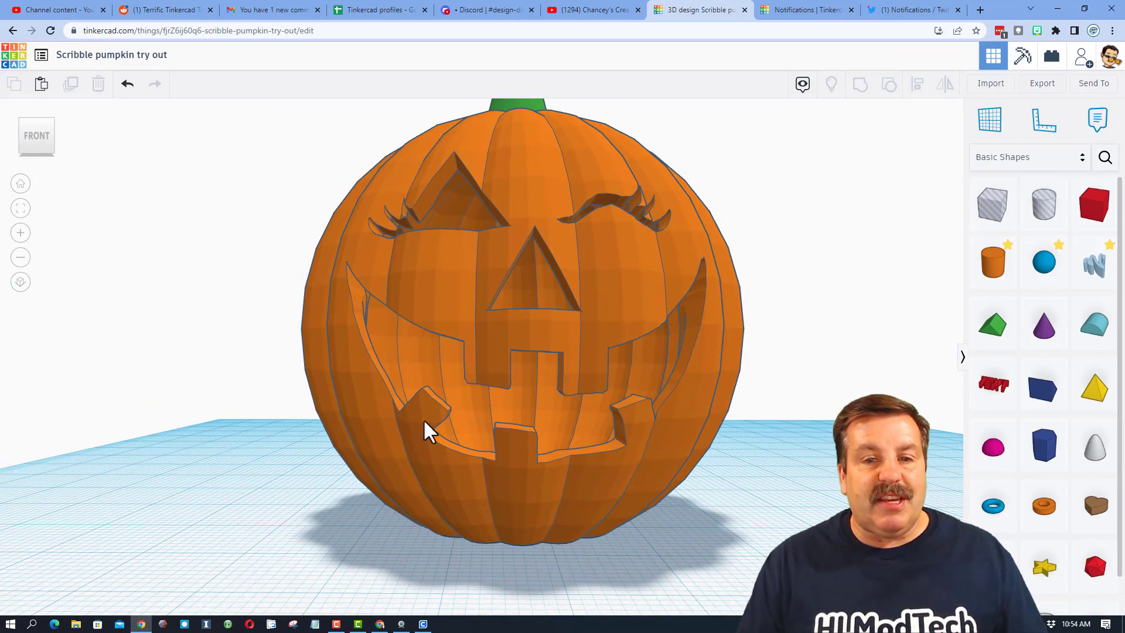
pyautogui.scroll(2, 570, 406)
pyautogui.moveTo(570, 406); pyautogui.dragTo(624, 432, button='right')
pyautogui.moveTo(456, 422)
pyautogui.mouseDown(button='right')
pyautogui.moveTo(452, 395)
pyautogui.moveTo(452, 442)
pyautogui.mouseUp(button='right')
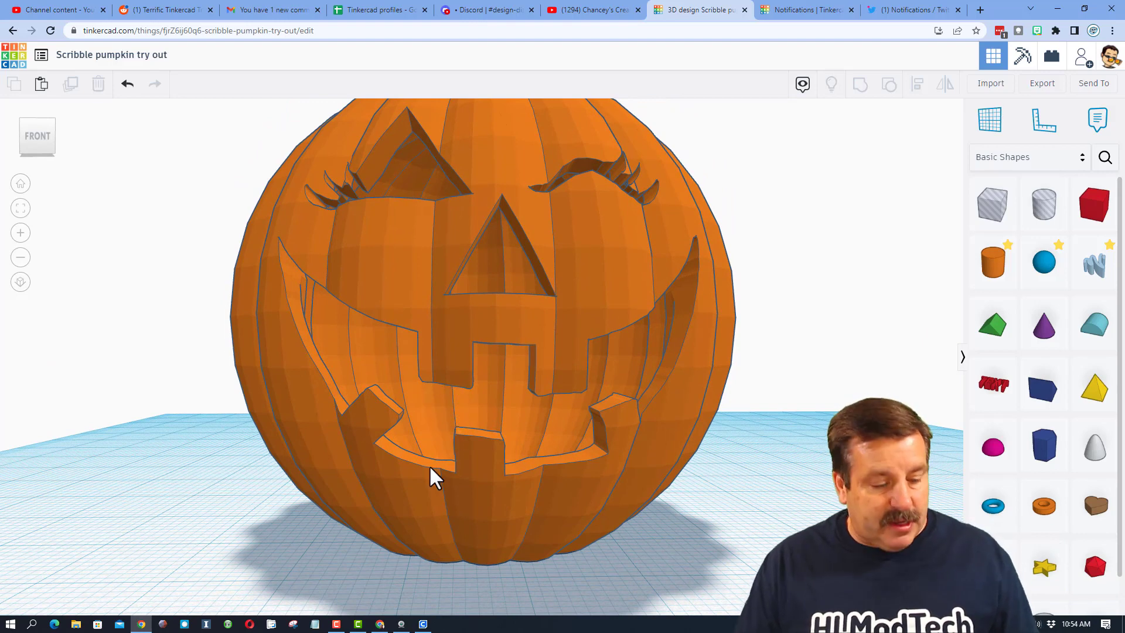
# - Place a new cylinder on the workplane and set its footprint to 2 by 2 mm
pyautogui.click(993, 263)
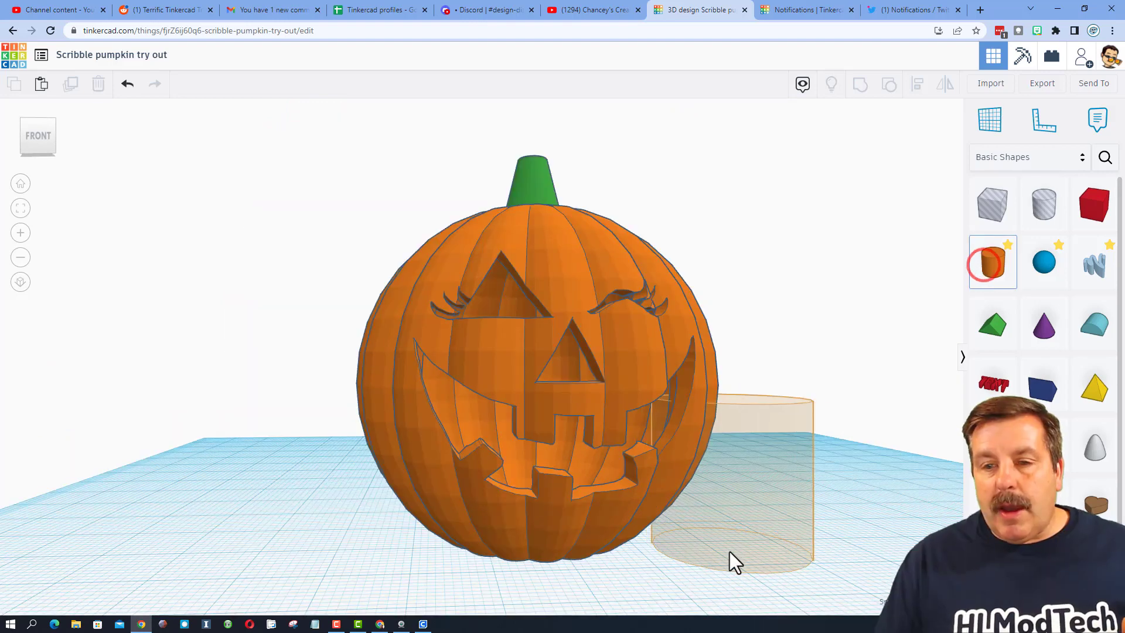
pyautogui.click(741, 560)
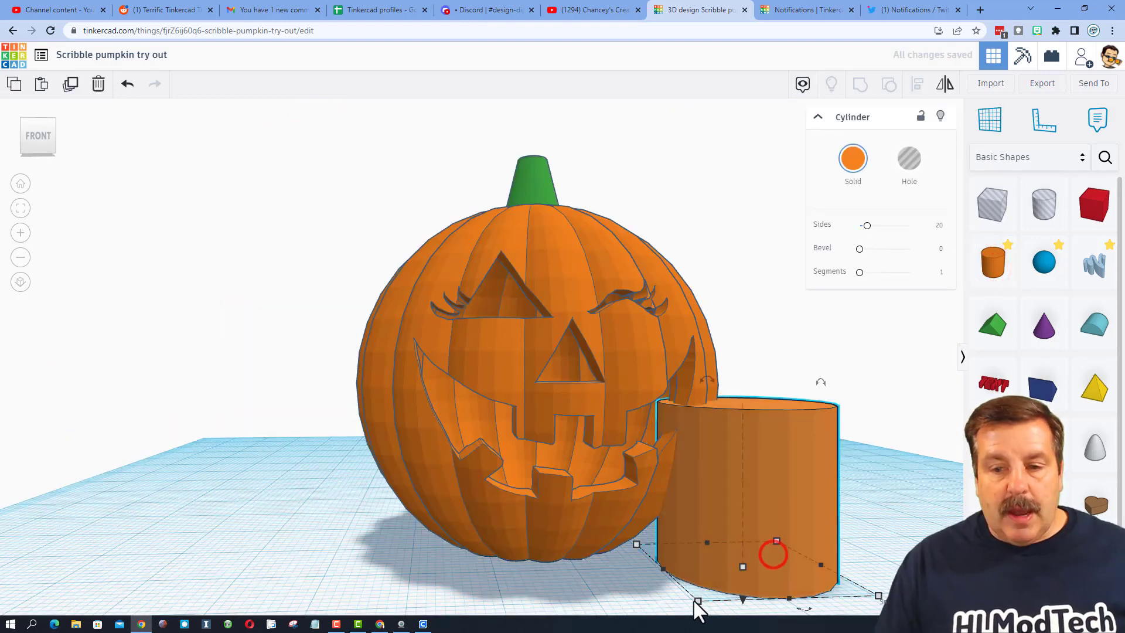
pyautogui.moveTo(698, 600); pyautogui.dragTo(748, 567)
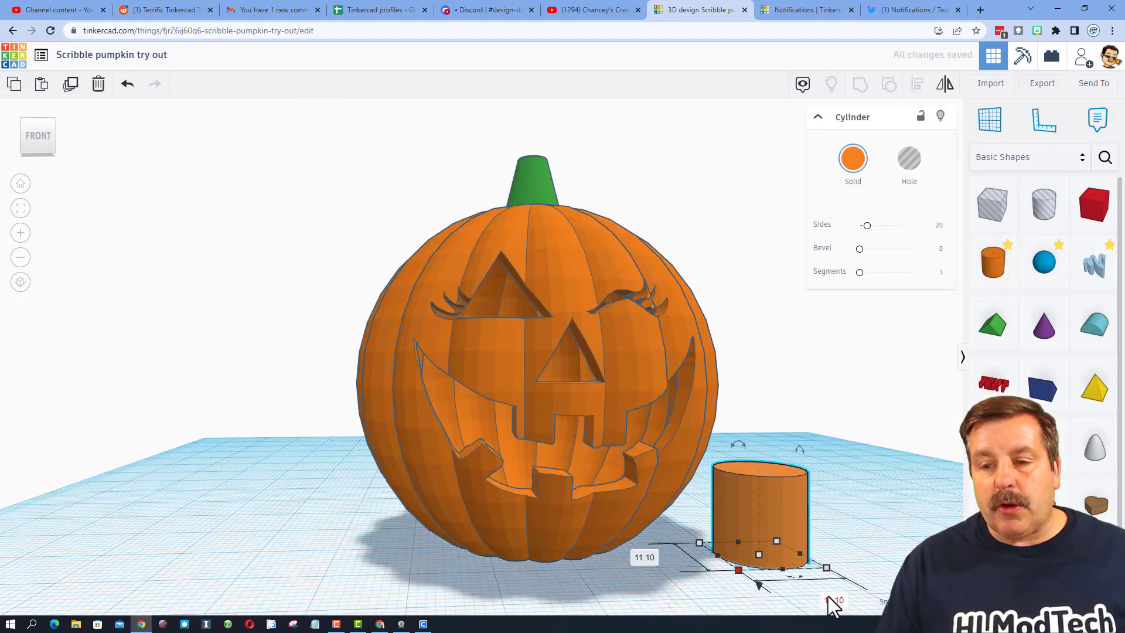
pyautogui.write('2')
pyautogui.press('Return')
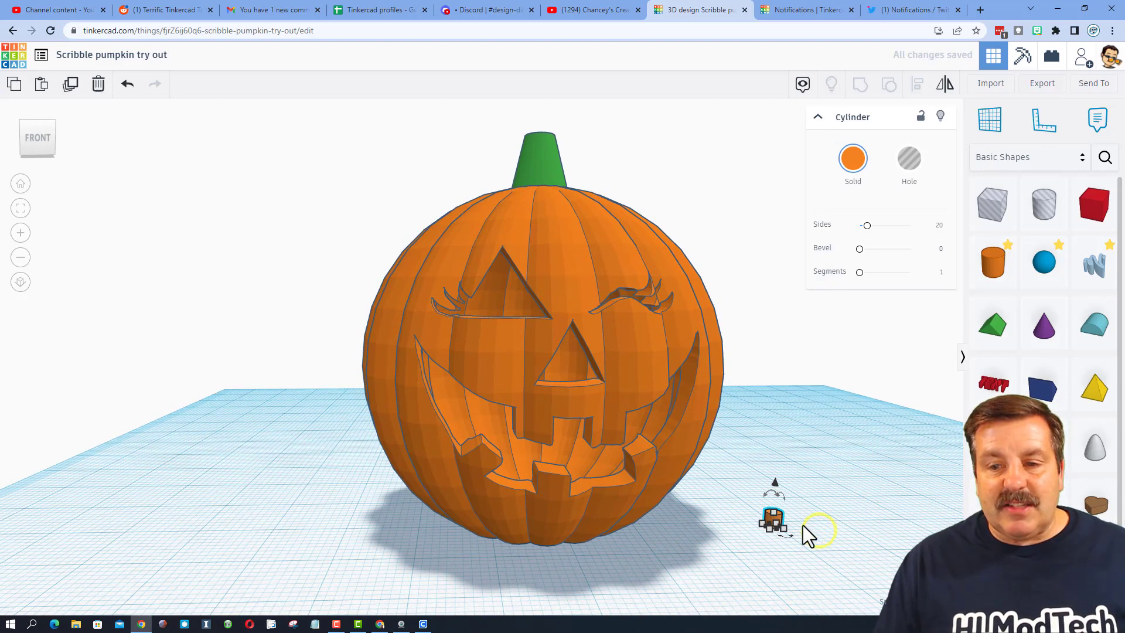
# - Stretch the cylinder into a tall post, move it into the mouth and raise it off the workplane
pyautogui.click(803, 524)
pyautogui.click(770, 513)
pyautogui.moveTo(770, 512); pyautogui.dragTo(769, 449)
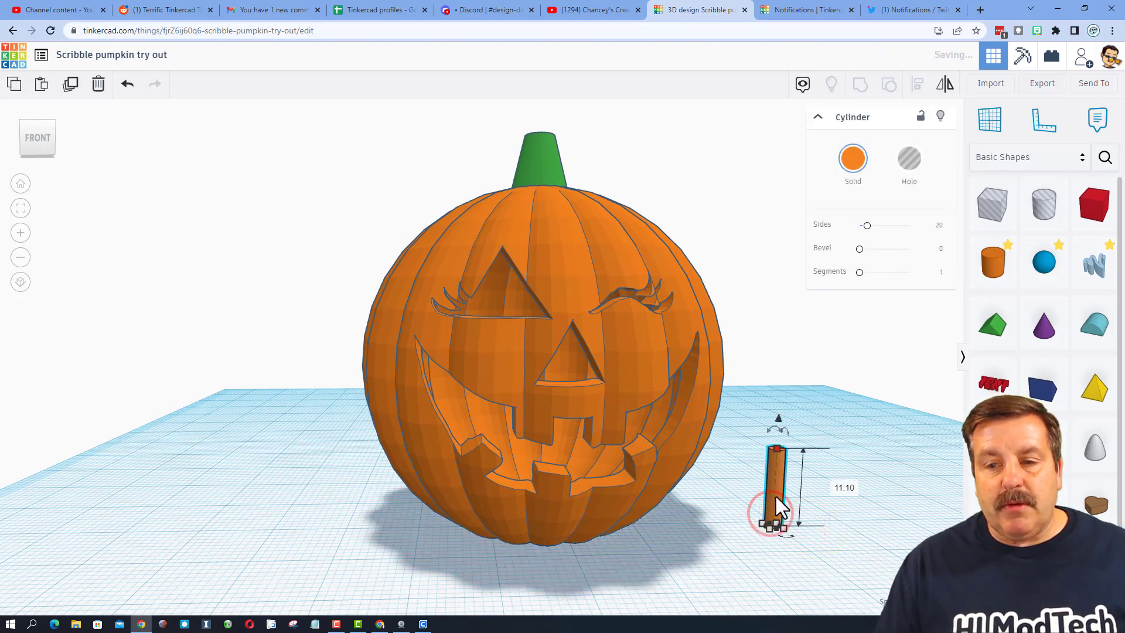
pyautogui.moveTo(775, 494); pyautogui.dragTo(516, 533)
pyautogui.hotkey('ctrl', 'Up')
pyautogui.hotkey('ctrl', 'Up')
pyautogui.hotkey('ctrl', 'Up')
pyautogui.hotkey('ctrl', 'Up')
pyautogui.hotkey('ctrl', 'Up')
pyautogui.hotkey('ctrl', 'Up')
pyautogui.hotkey('ctrl', 'Up')
pyautogui.hotkey('ctrl', 'Up')
pyautogui.hotkey('ctrl', 'Up')
pyautogui.hotkey('ctrl', 'Up')
pyautogui.hotkey('ctrl', 'Up')
pyautogui.hotkey('ctrl', 'Up')
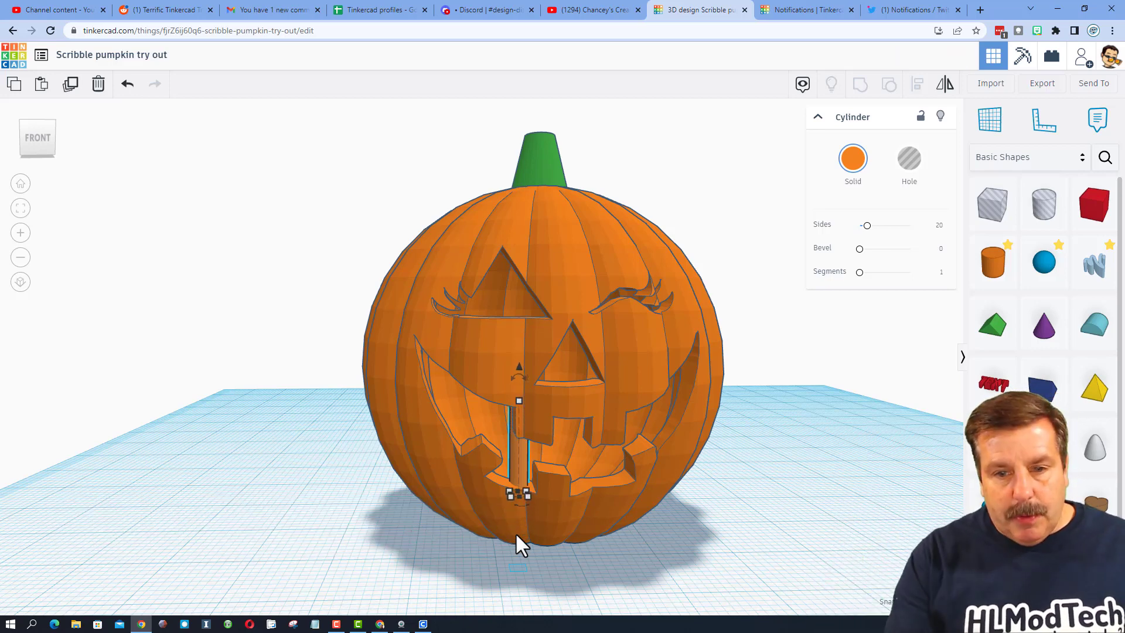
# - Shorten the post to a height of 7.80 and nudge it into place under the tooth
pyautogui.press('f')
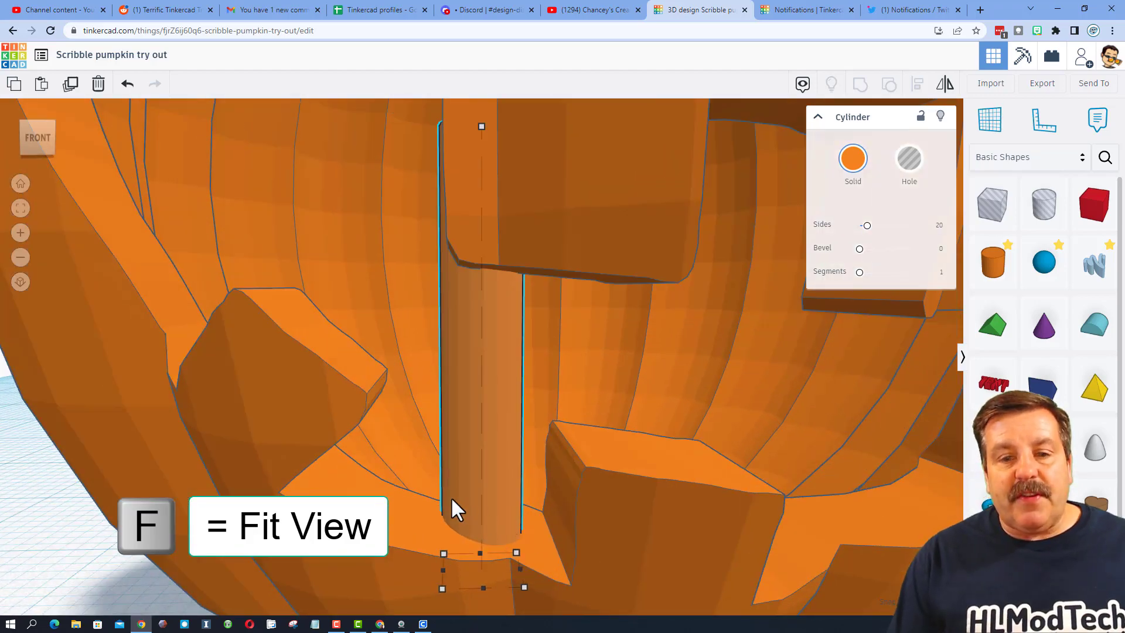
pyautogui.moveTo(477, 128); pyautogui.dragTo(480, 297)
pyautogui.moveTo(479, 297); pyautogui.dragTo(495, 383, button='right')
pyautogui.hotkey('ctrl', 'Up')
pyautogui.hotkey('ctrl', 'Up')
pyautogui.hotkey('ctrl', 'Up')
pyautogui.hotkey('ctrl', 'Up')
pyautogui.hotkey('ctrl', 'Up')
pyautogui.hotkey('ctrl', 'Up')
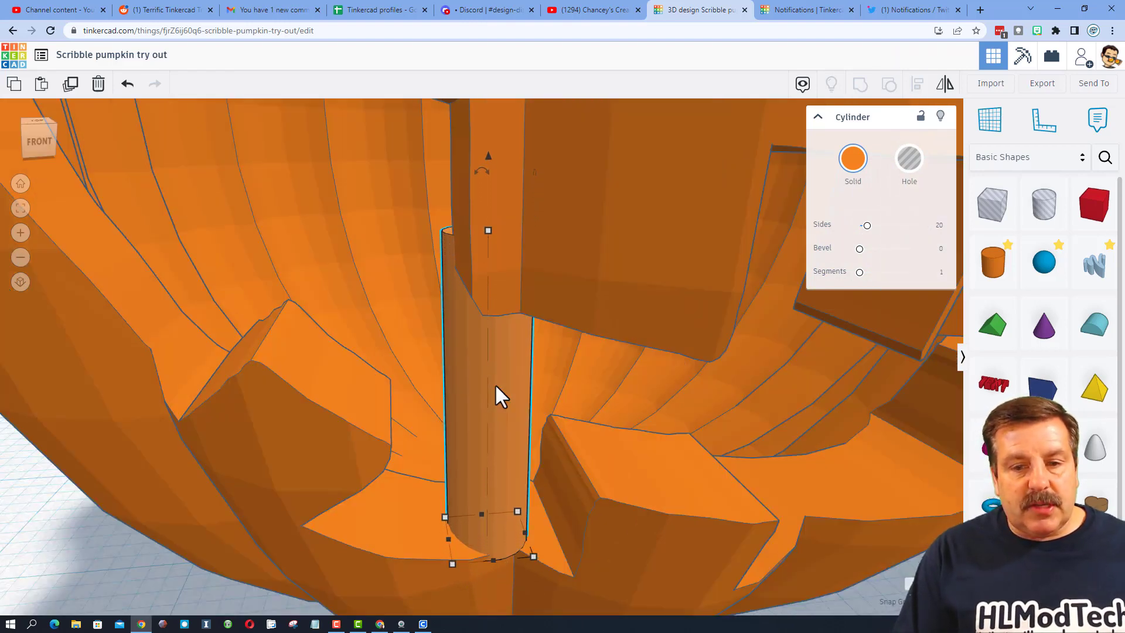
pyautogui.press('Right')
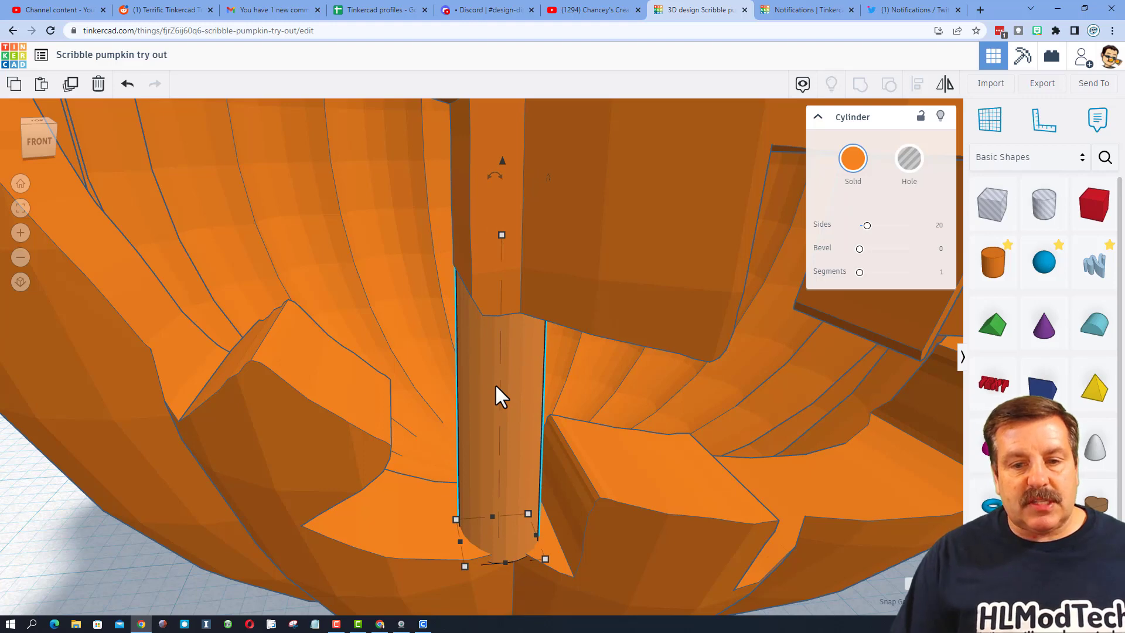
pyautogui.press('Up')
pyautogui.press('Up')
pyautogui.press('Up')
pyautogui.press('Up')
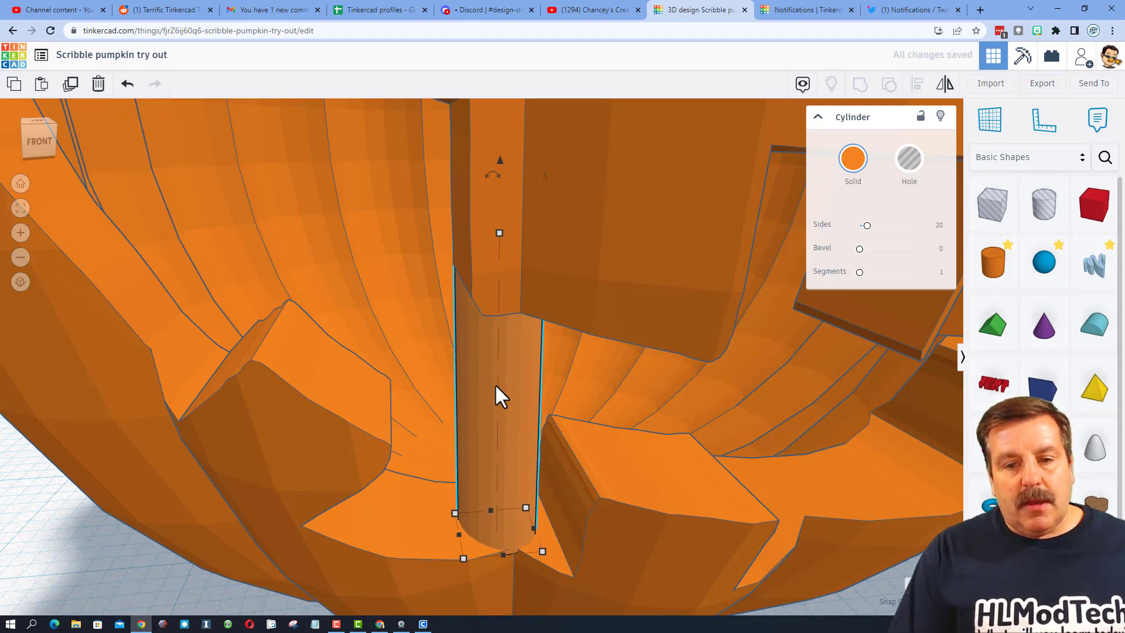
# - Undo a trial rotation of the post and duplicate the support post
pyautogui.moveTo(497, 384); pyautogui.dragTo(637, 375, button='right')
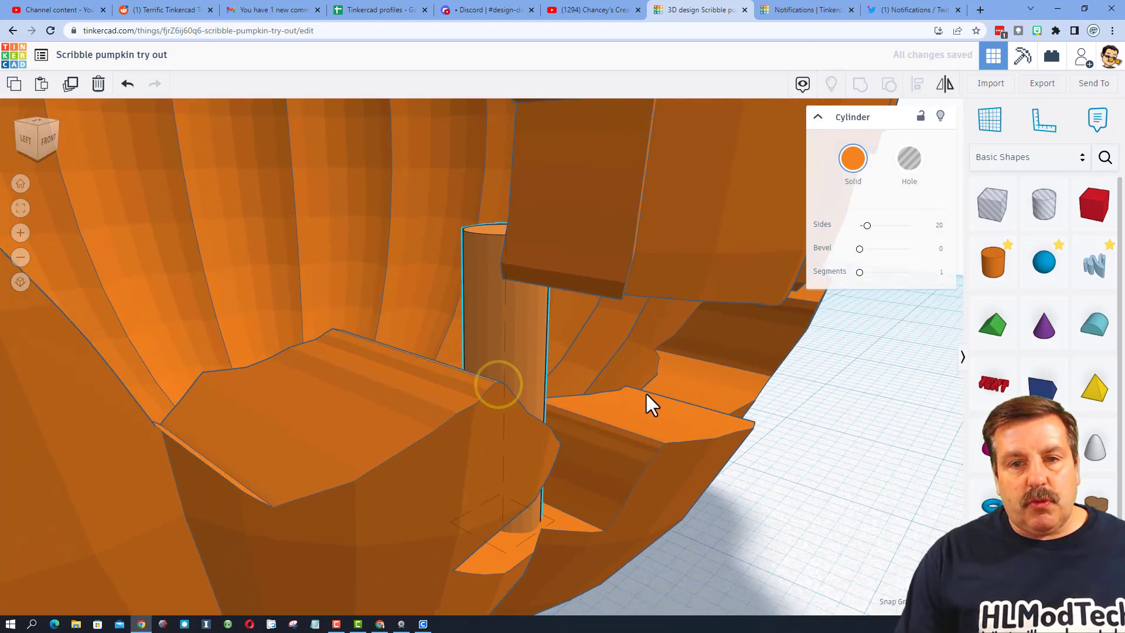
pyautogui.scroll(-3, 541, 327)
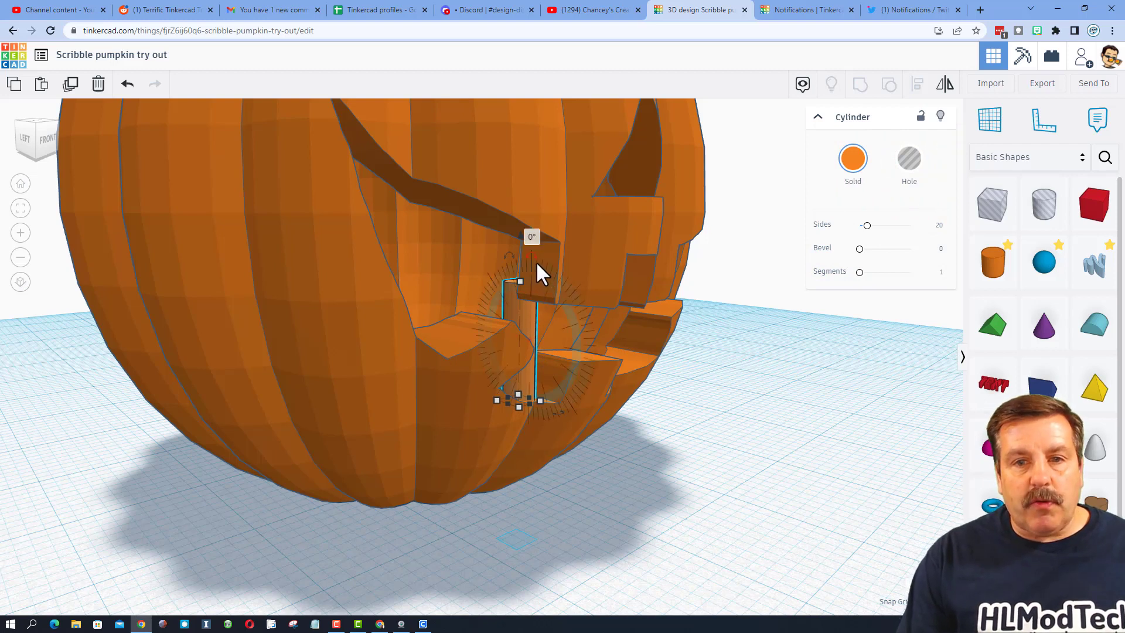
pyautogui.moveTo(536, 261); pyautogui.dragTo(555, 226)
pyautogui.hotkey('ctrl', 'z')
pyautogui.hotkey('ctrl', 'd')
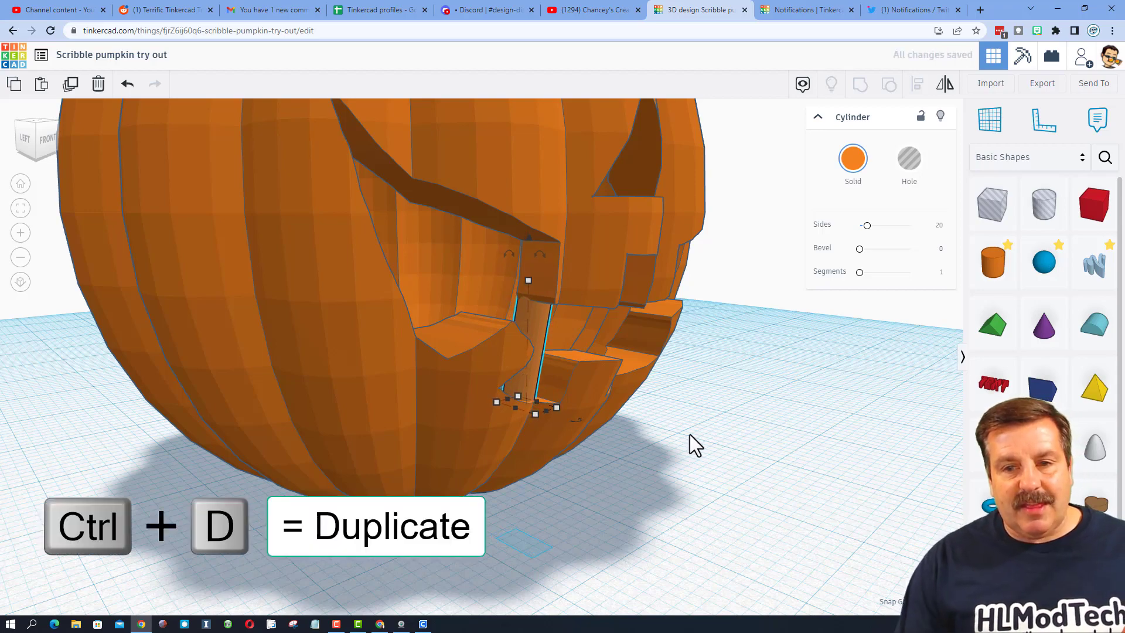
pyautogui.moveTo(709, 448); pyautogui.dragTo(709, 392, button='right')
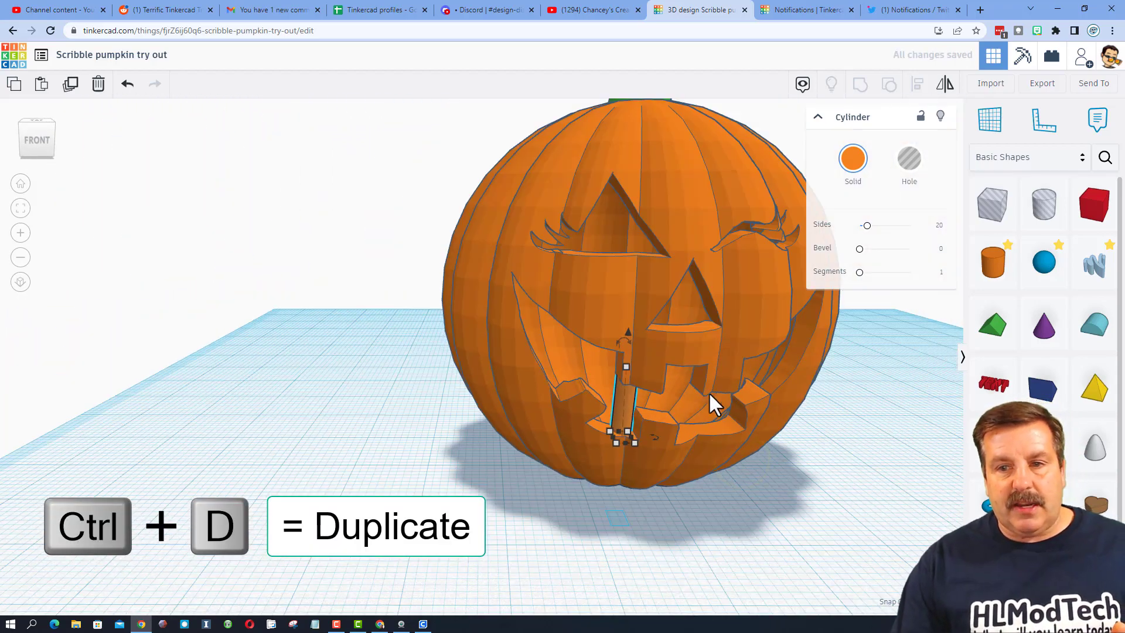
# - Shift the copied post right with large nudges under the next tooth and check its fit
pyautogui.click(624, 411)
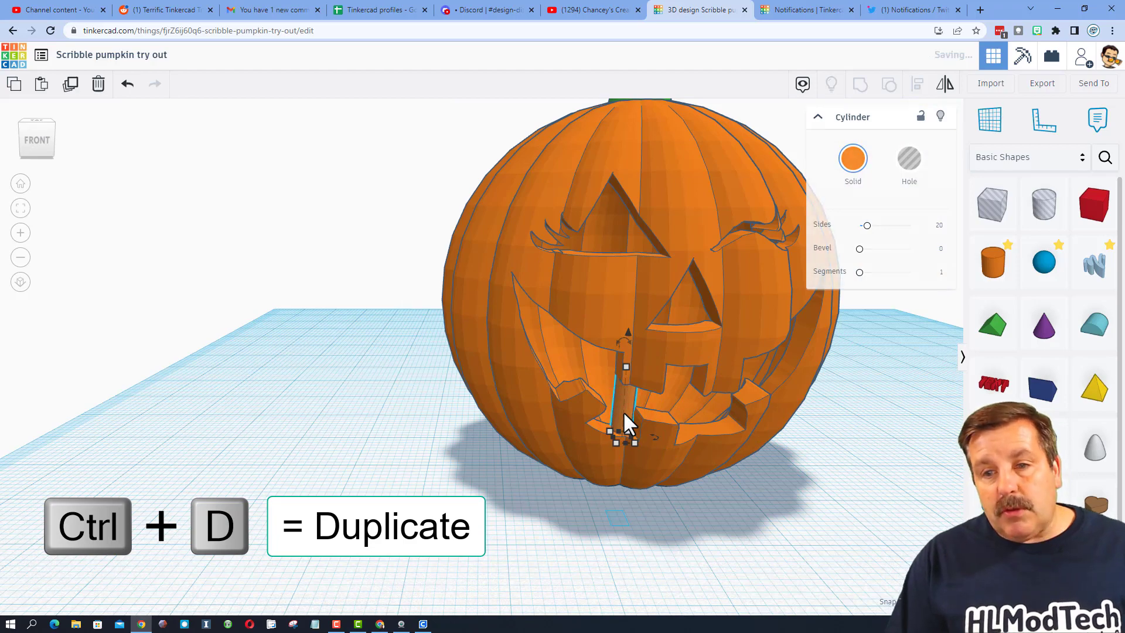
pyautogui.press('Right')
pyautogui.hotkey('shift', 'Right')
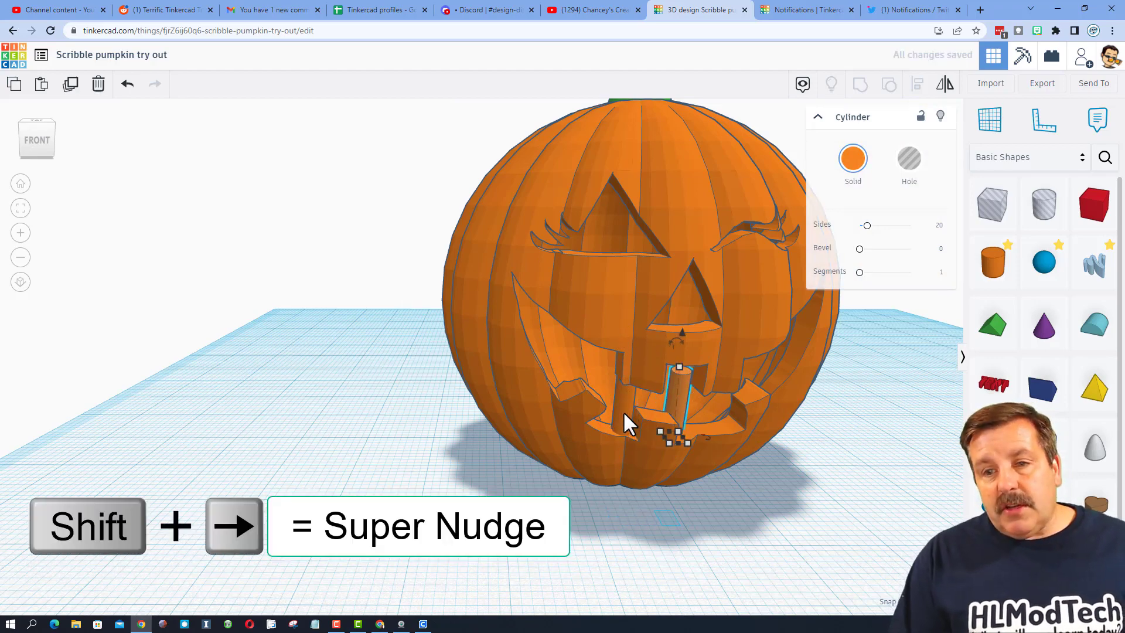
pyautogui.hotkey('shift', 'Right')
pyautogui.hotkey('shift', 'Right')
pyautogui.press('f')
pyautogui.moveTo(698, 414); pyautogui.dragTo(469, 342, button='right')
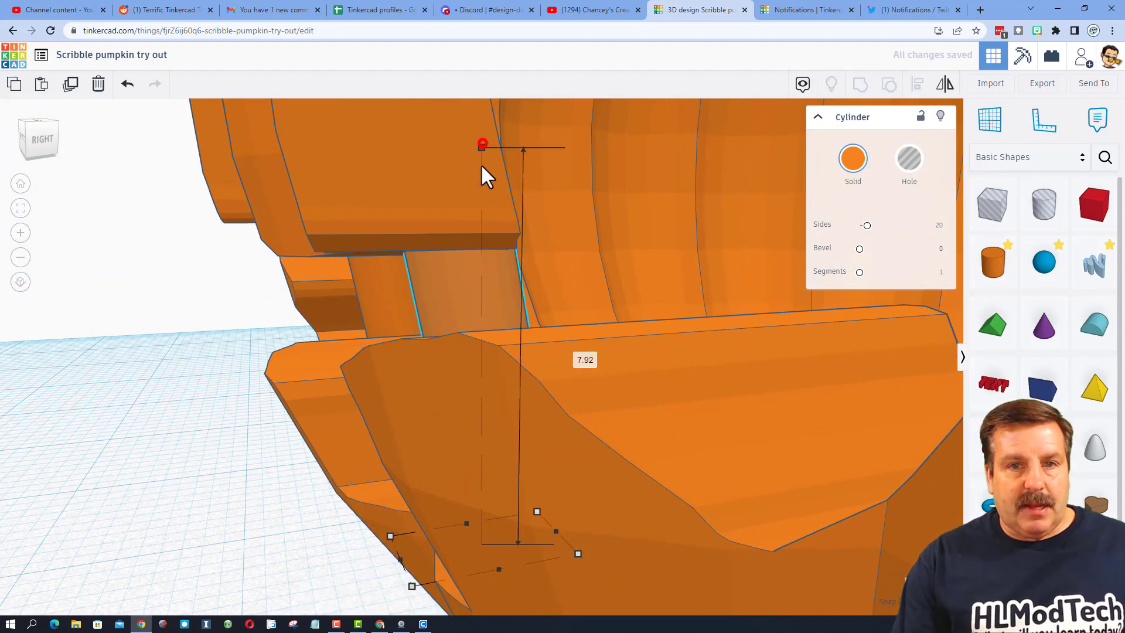
pyautogui.moveTo(298, 364); pyautogui.dragTo(373, 367, button='right')
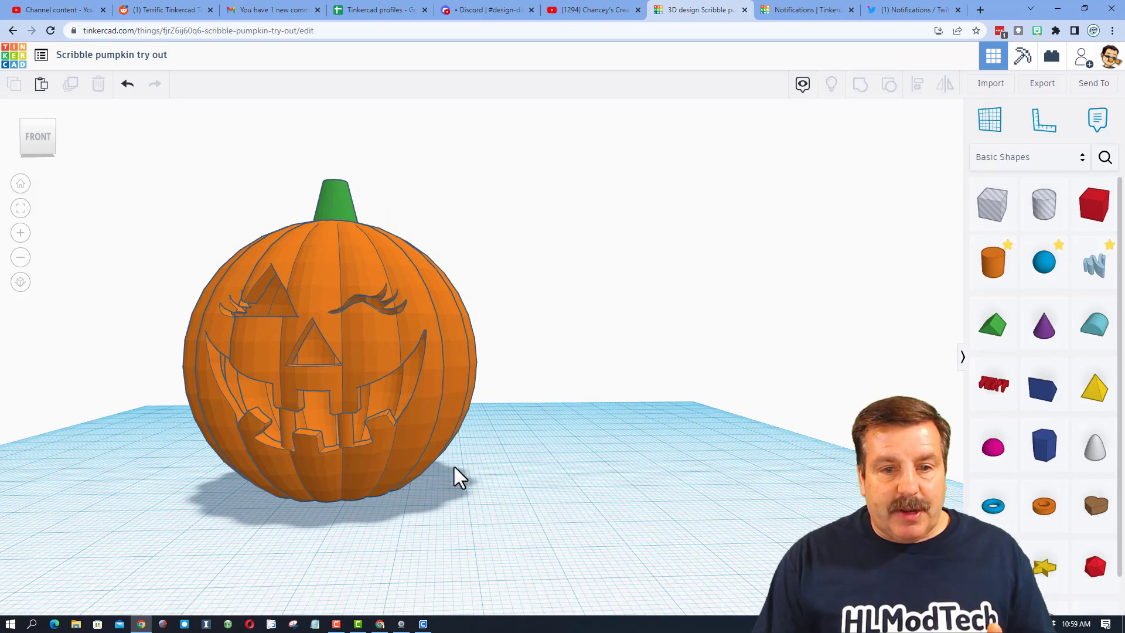
# - Select the pumpkin, stem and both supports and scale them down uniformly together
pyautogui.moveTo(467, 485); pyautogui.dragTo(447, 509, button='right')
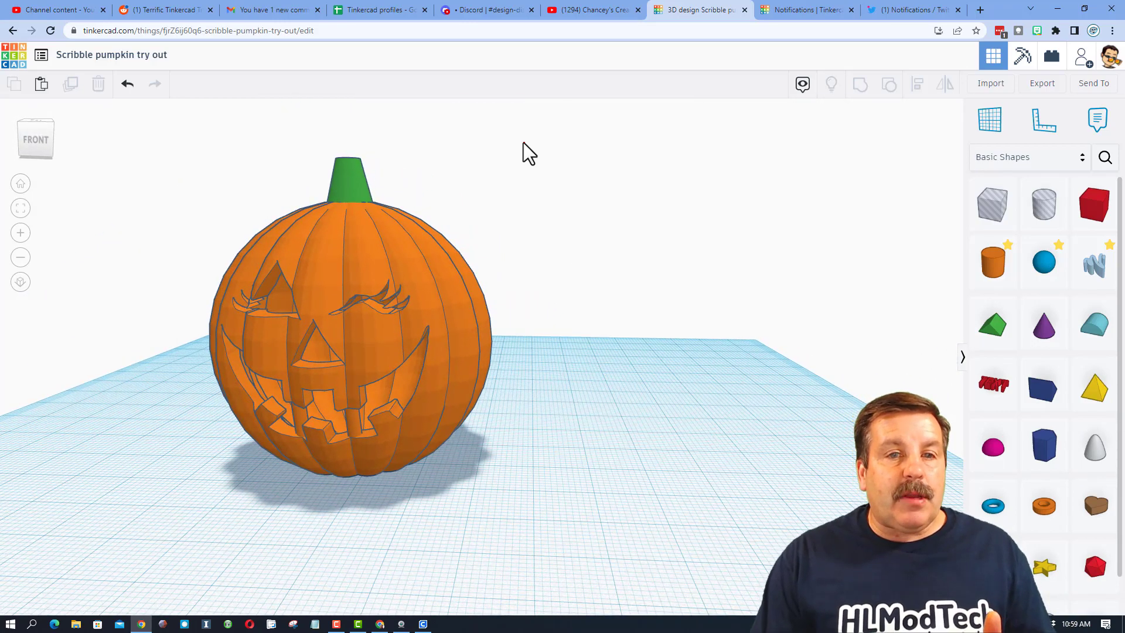
pyautogui.moveTo(524, 148); pyautogui.dragTo(136, 519)
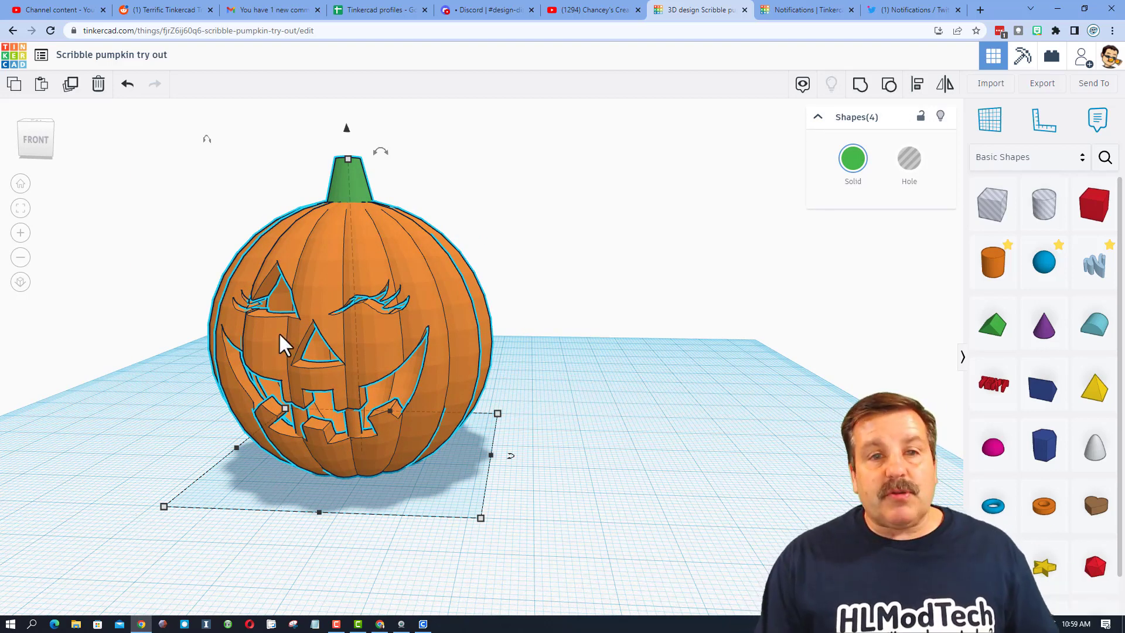
pyautogui.keyDown('shift'); pyautogui.moveTo(350, 160); pyautogui.dragTo(369, 226); pyautogui.keyUp('shift')
pyautogui.moveTo(369, 227); pyautogui.dragTo(791, 527, button='right')
pyautogui.click(499, 548)
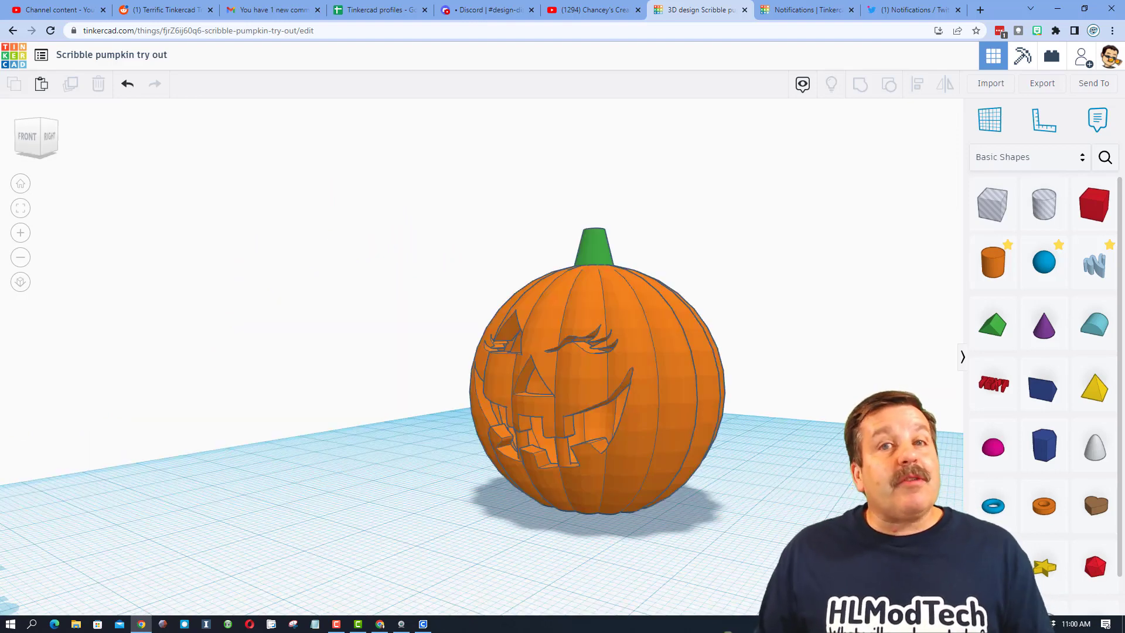